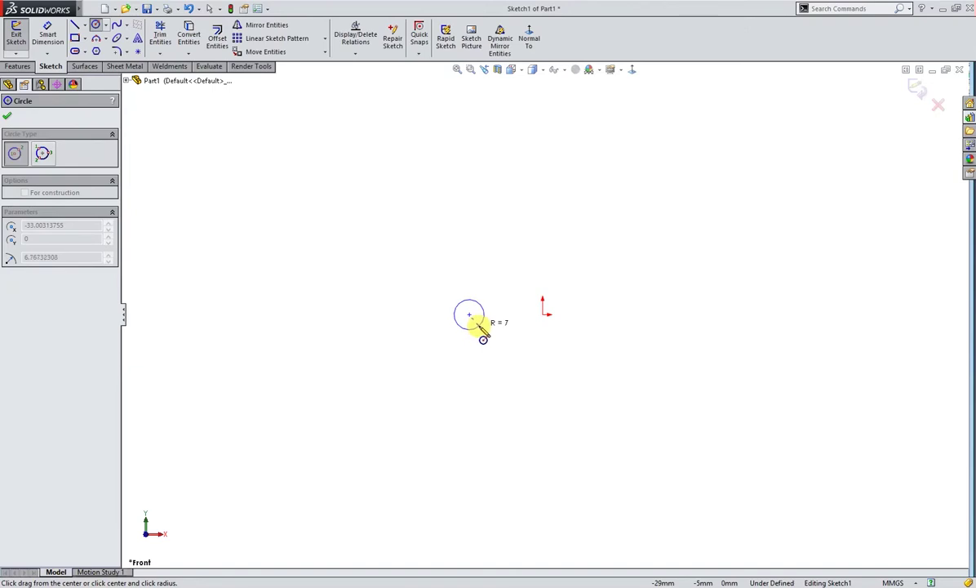
Dimension the sketched circle with a diameter of 10 mm.
right_click_drag(514, 357, 514, 303)
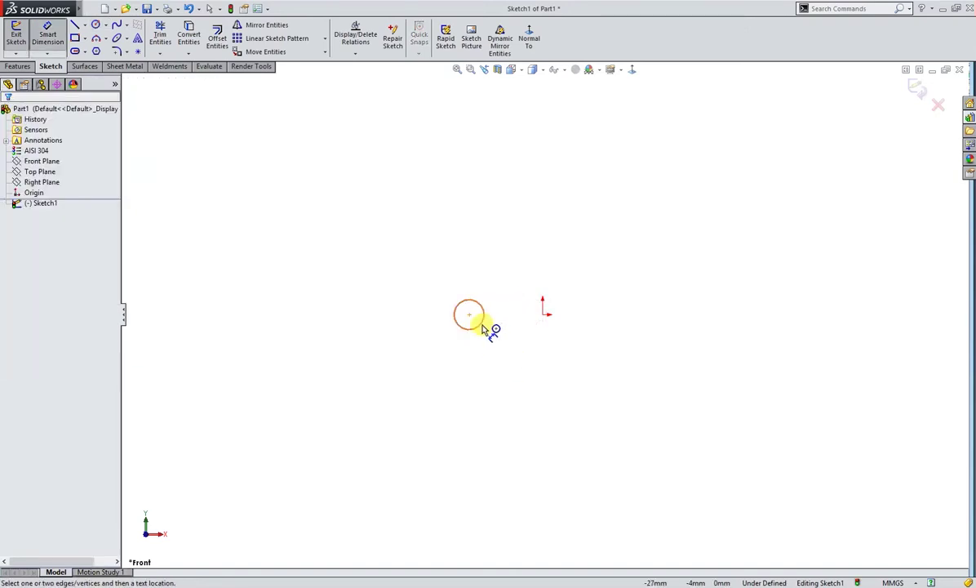
left_click(481, 327)
left_click(517, 351)
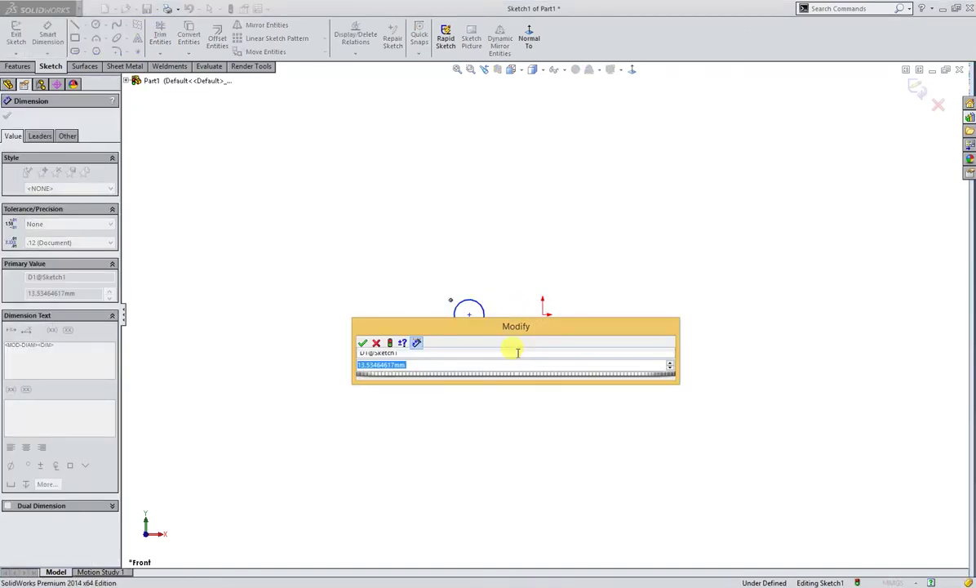
type("10")
key("Return")
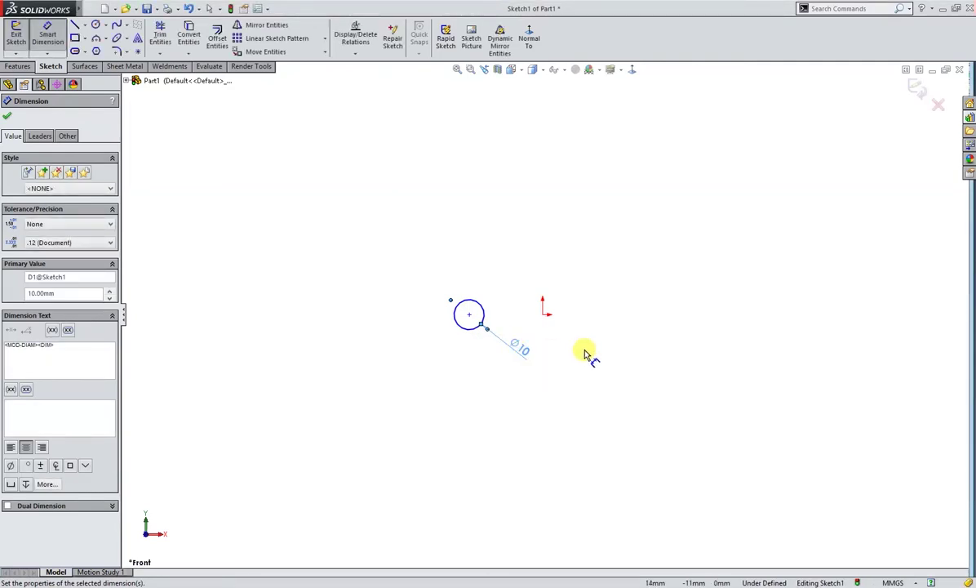
Dimension the horizontal distance between the origin and the circle's centre as 25 mm.
left_click(585, 353)
left_click(543, 315)
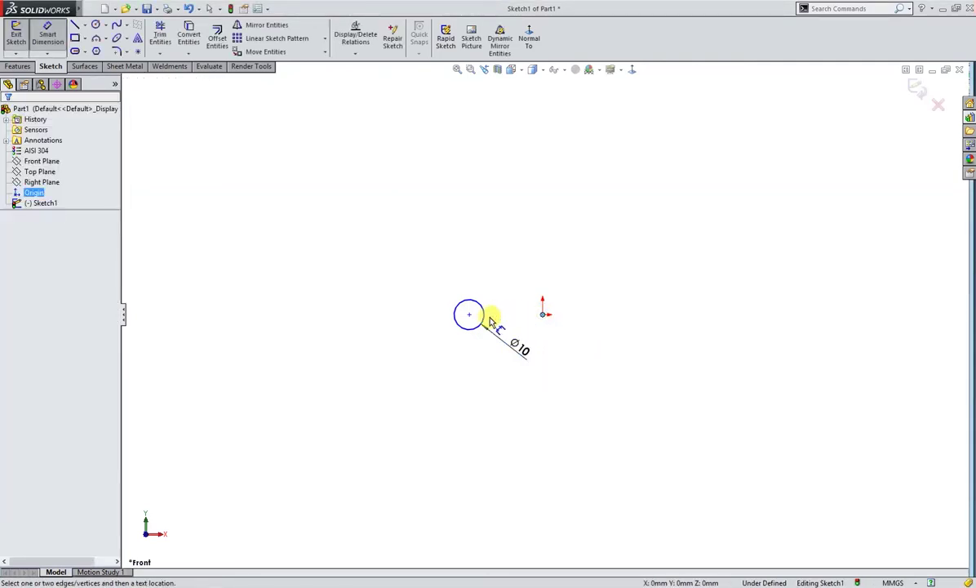
left_click(459, 304)
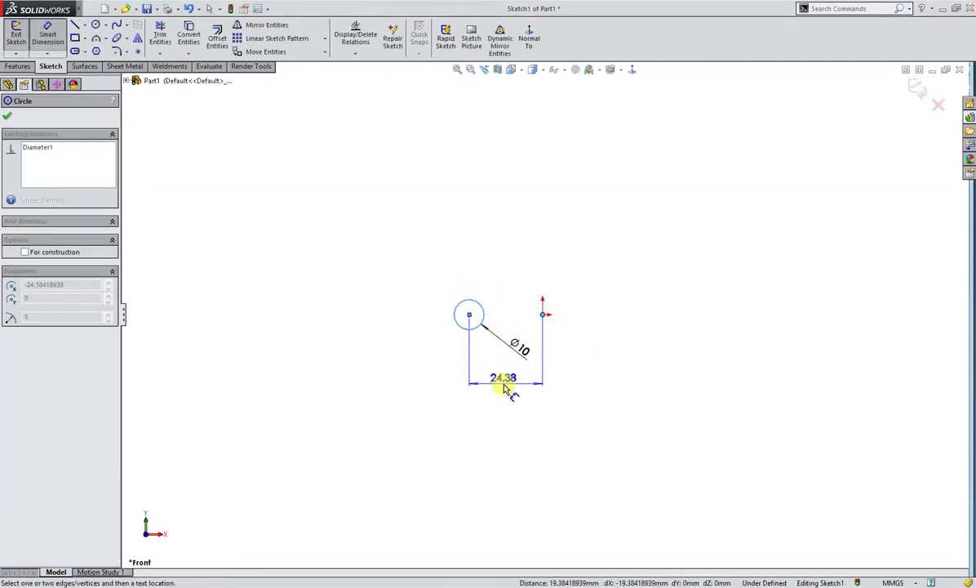
left_click(506, 385)
type("25")
key("Return")
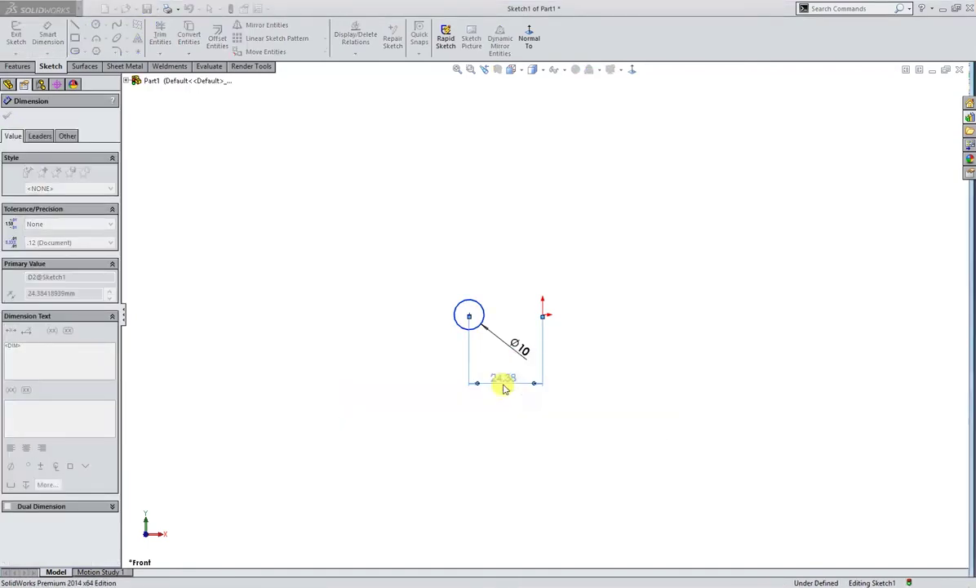
key("Escape")
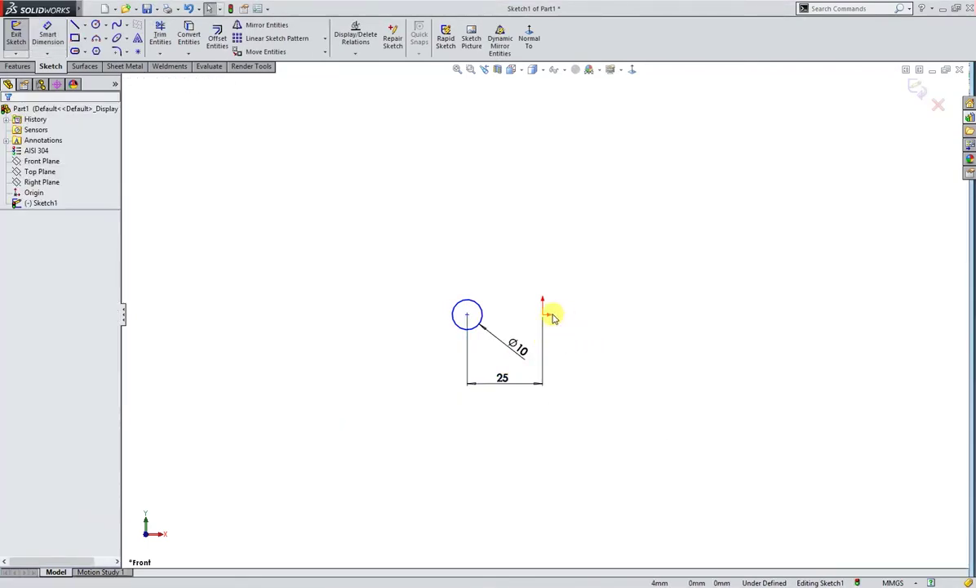
Add a horizontal relation between the origin and the circle's centre point.
left_click(542, 315, "ctrl")
left_click(467, 315, "ctrl")
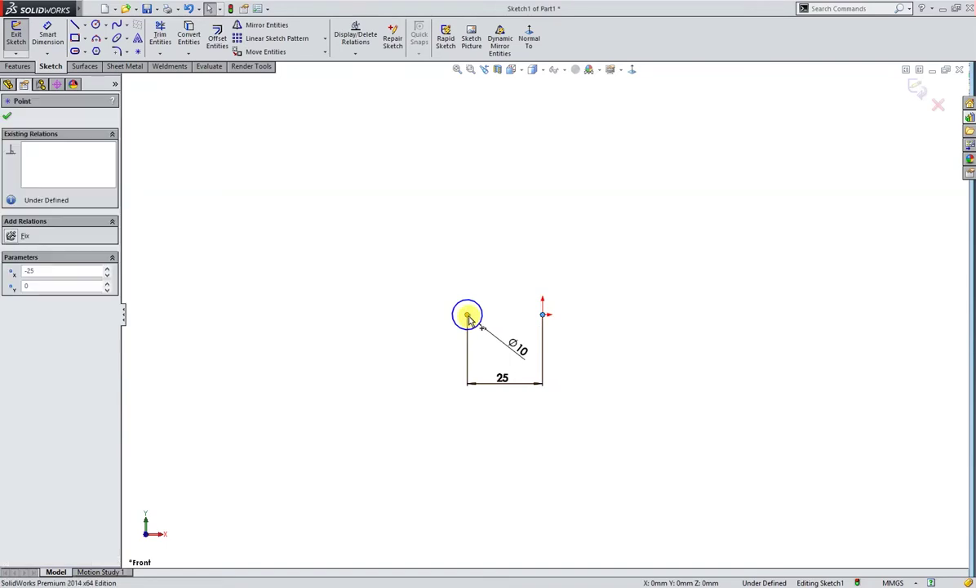
left_click(500, 272)
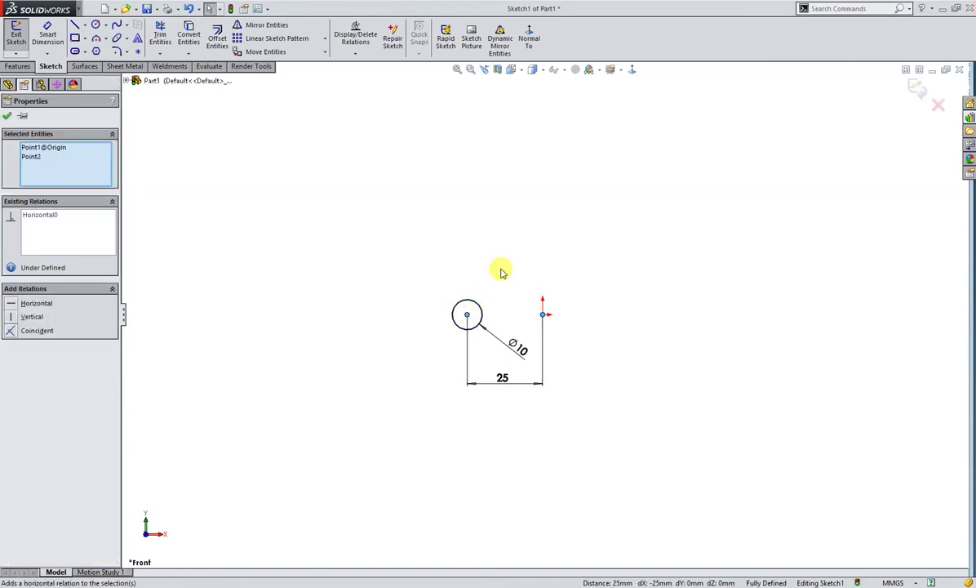
left_click(501, 270)
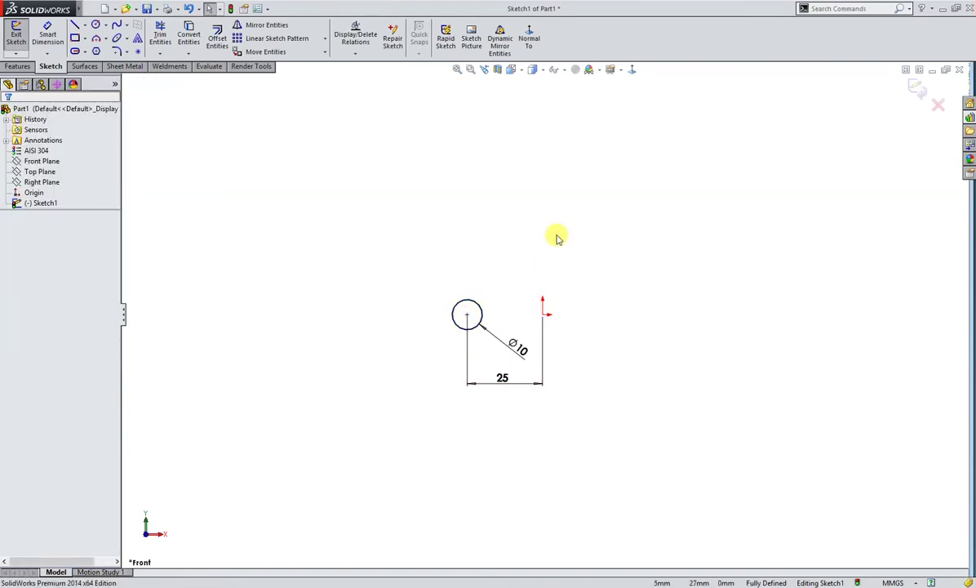
Sketch a vertical construction centerline going upward from the origin.
right_click_drag(577, 250, 633, 204)
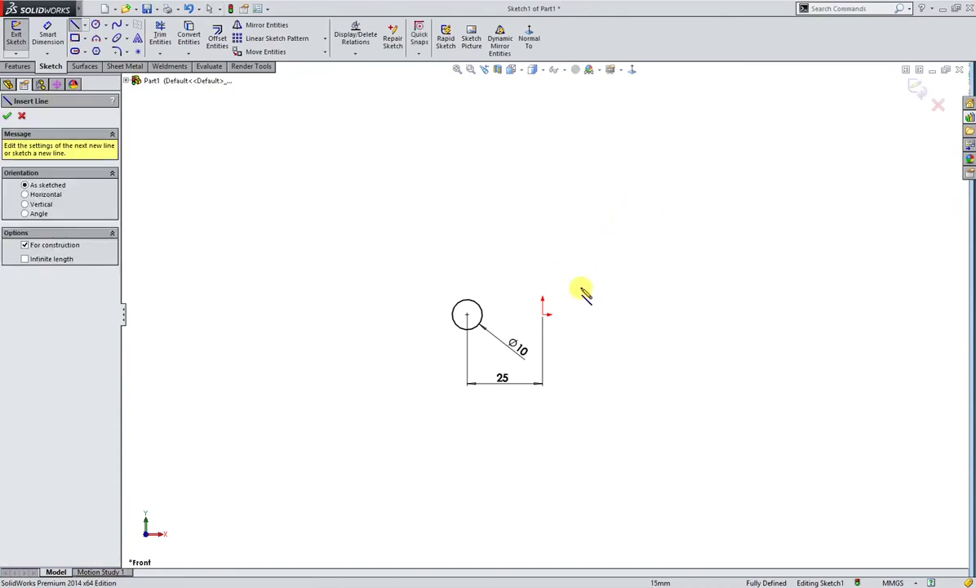
left_click(542, 314)
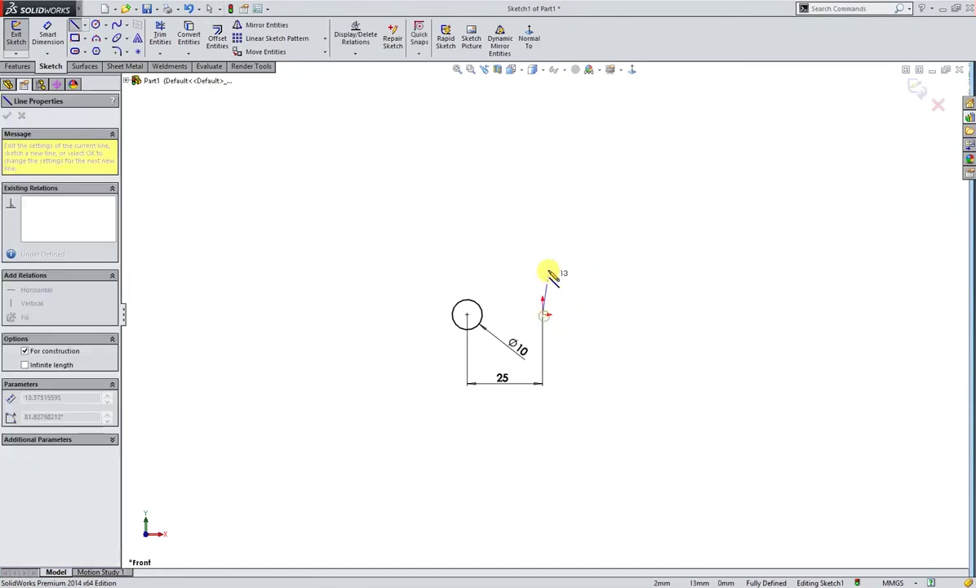
left_click(542, 195)
key("Escape")
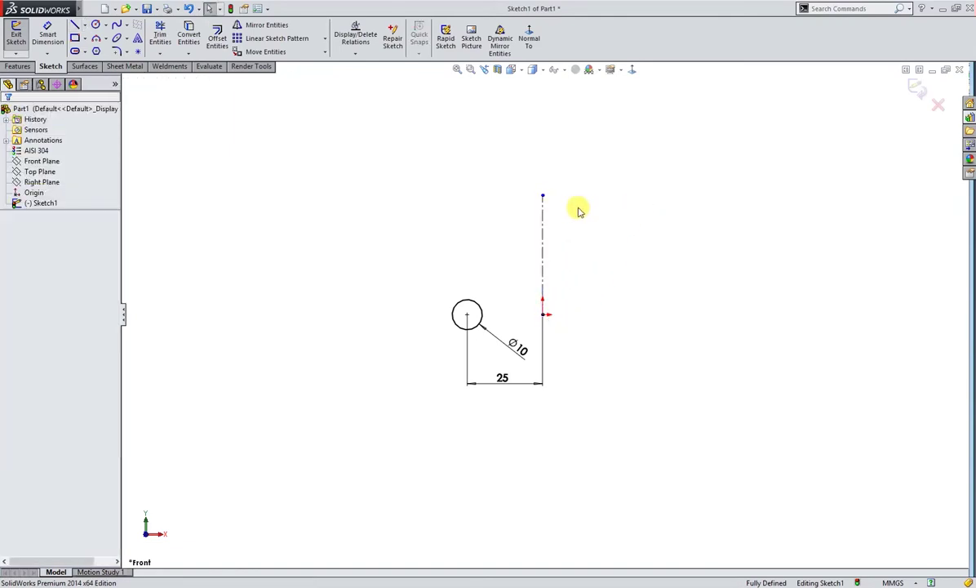
Place two sketch points level with each other, one on each side of the centerline, at about X -16, Y 27 and X 15, Y 27 mm.
left_click(137, 51)
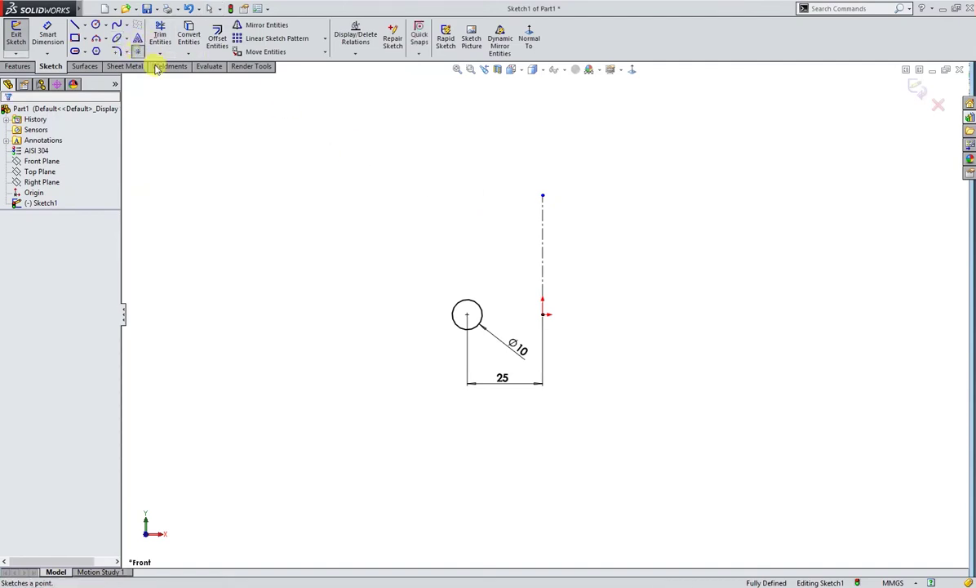
left_click(494, 232)
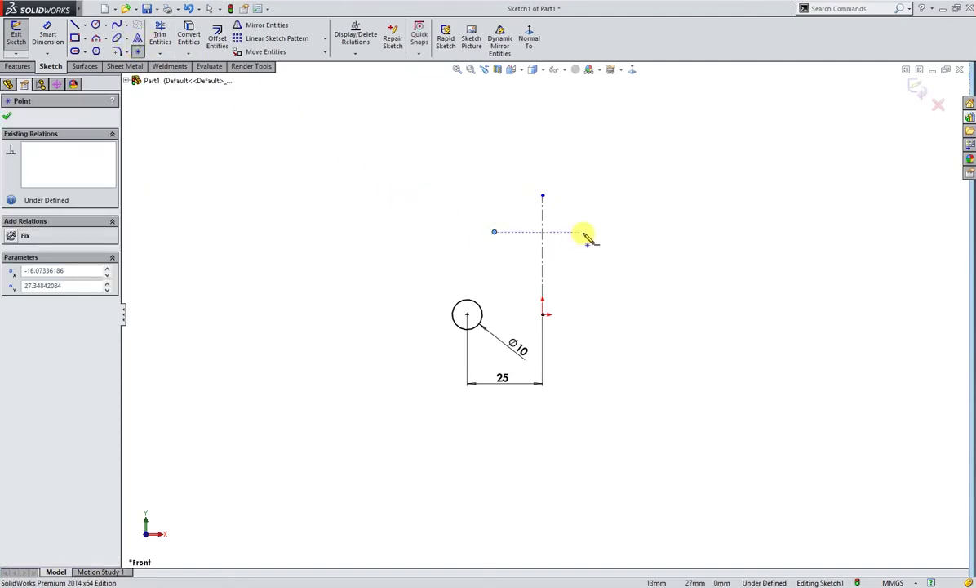
left_click(588, 232)
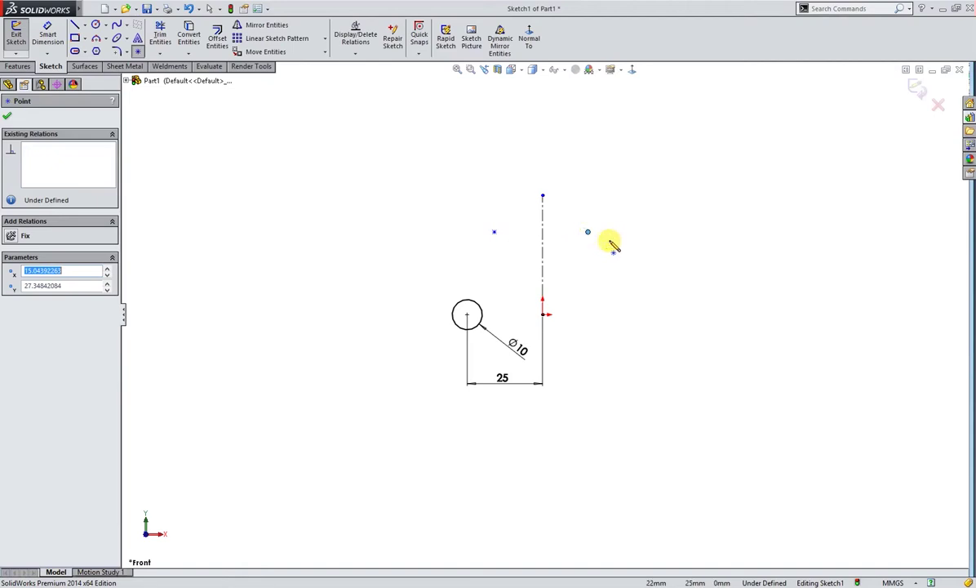
key("Escape")
Make the two sketch points symmetric about the vertical centerline.
left_click(588, 232)
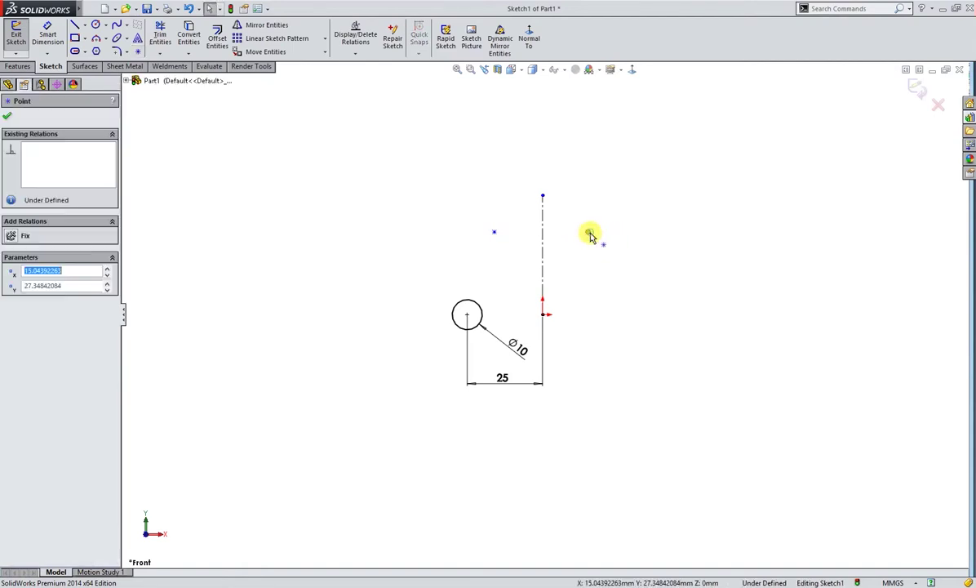
left_click(543, 253, "ctrl")
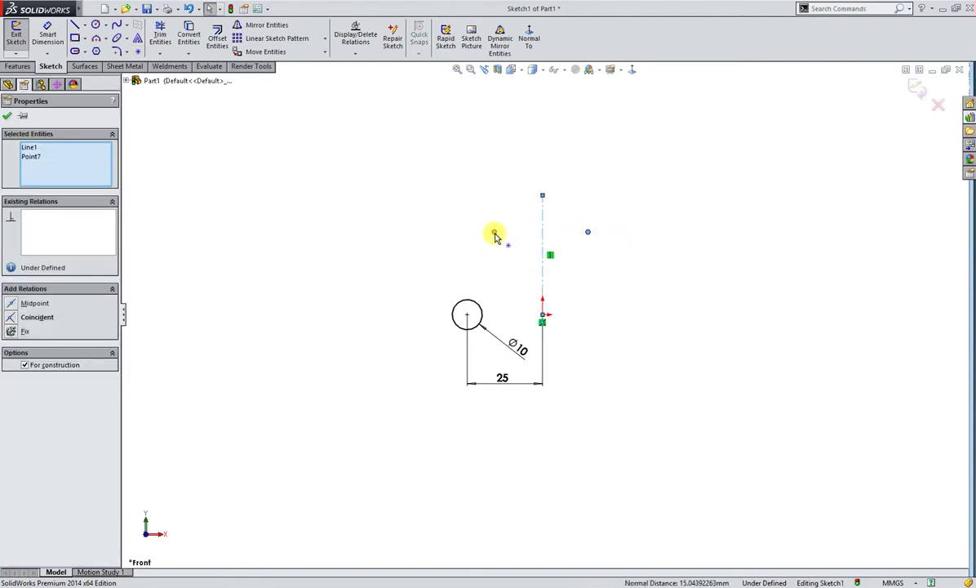
left_click(494, 231, "ctrl")
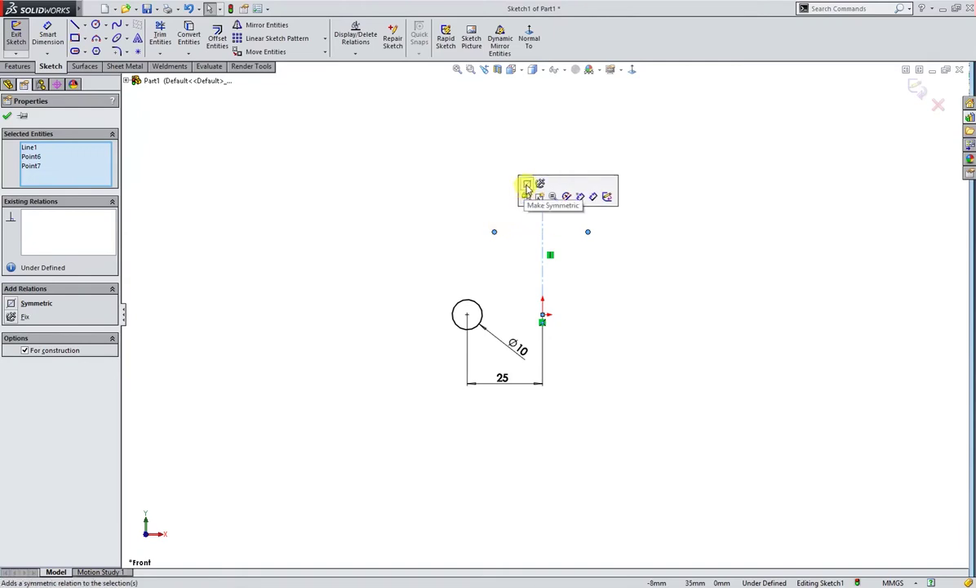
left_click(527, 187)
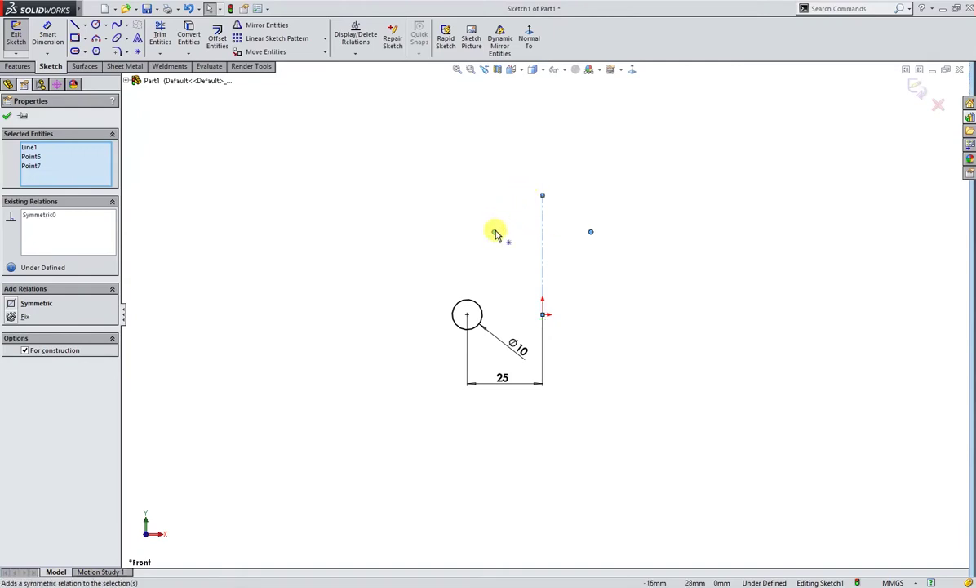
Move the symmetric point on the circle's side of the centerline onto the circle's centre.
mouse_move(494, 233)
left_mouse_down()
mouse_move(467, 317)
mouse_move(461, 304)
left_mouse_up()
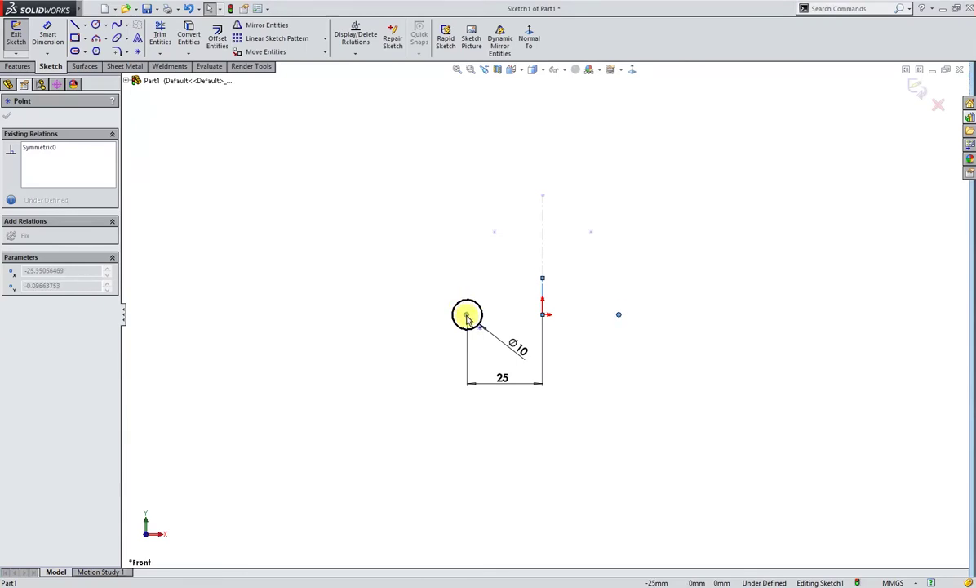
left_click_drag(467, 319, 467, 315)
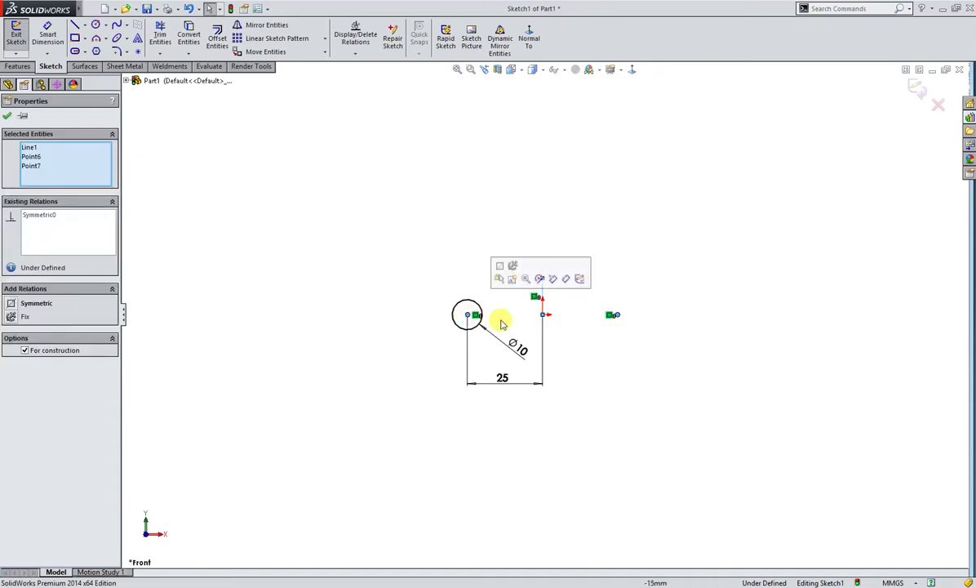
left_click(595, 338)
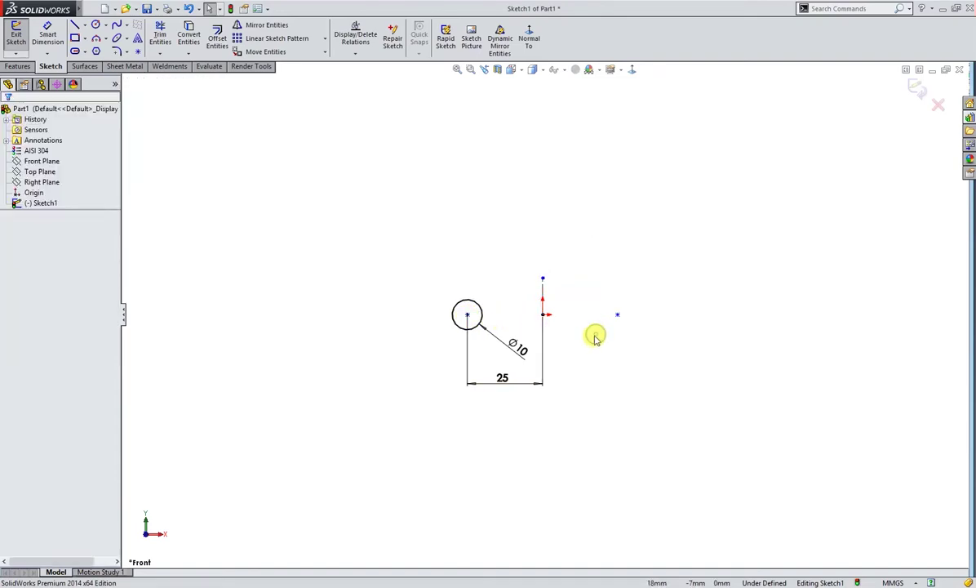
left_click(467, 316)
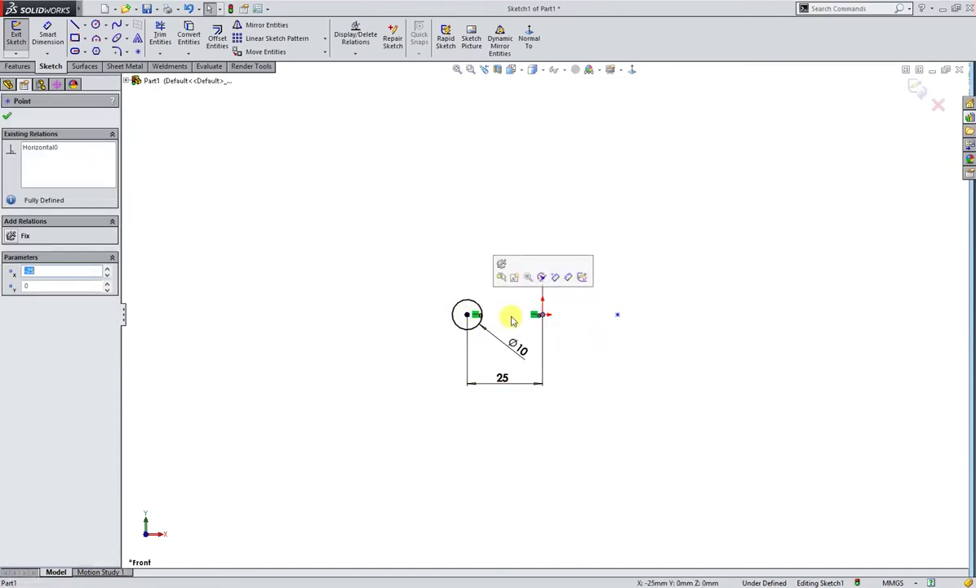
left_click(507, 317)
left_click(469, 315)
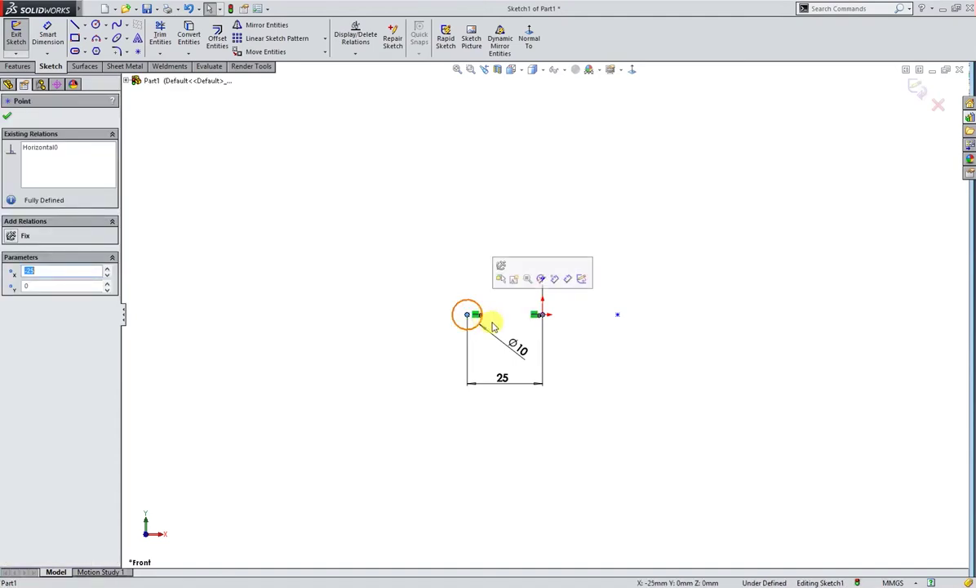
left_click(502, 326)
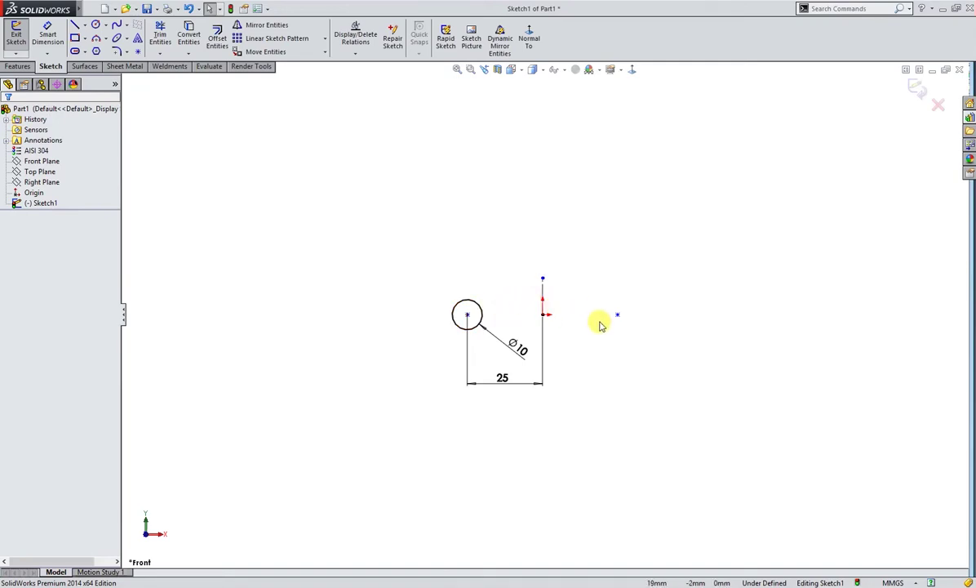
Revolve the circle 180 degrees about the centerline as a boss, with the direction reversed.
mouse_move(425, 194)
right_mouse_down()
mouse_move(445, 237)
mouse_move(451, 296)
right_mouse_up()
left_click(535, 289)
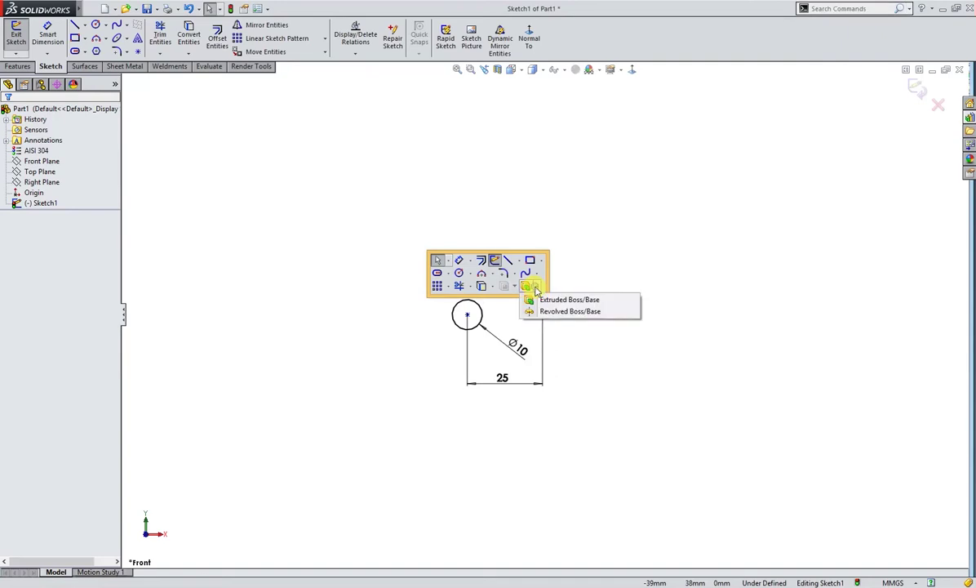
left_click(542, 312)
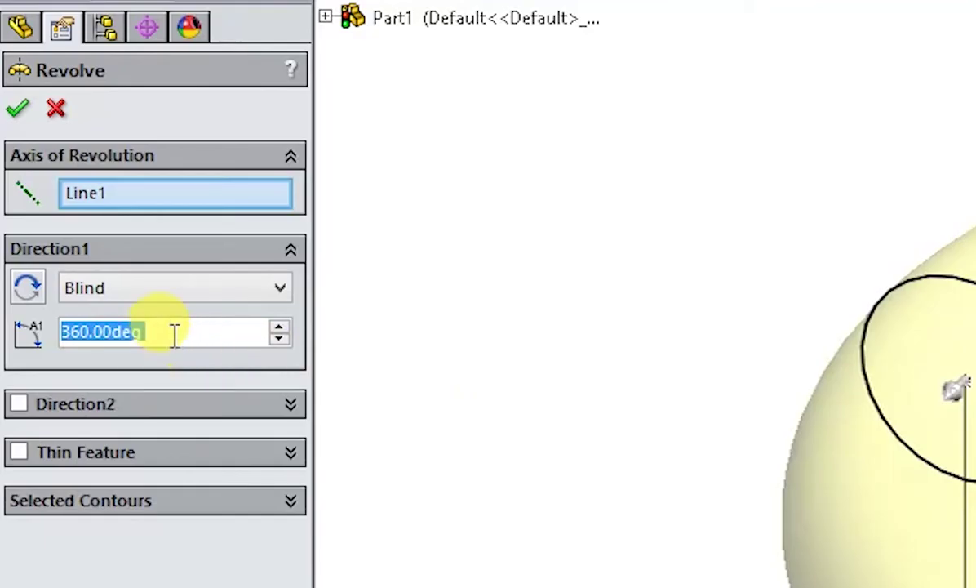
left_click(66, 202)
left_click_drag(130, 335, 31, 328)
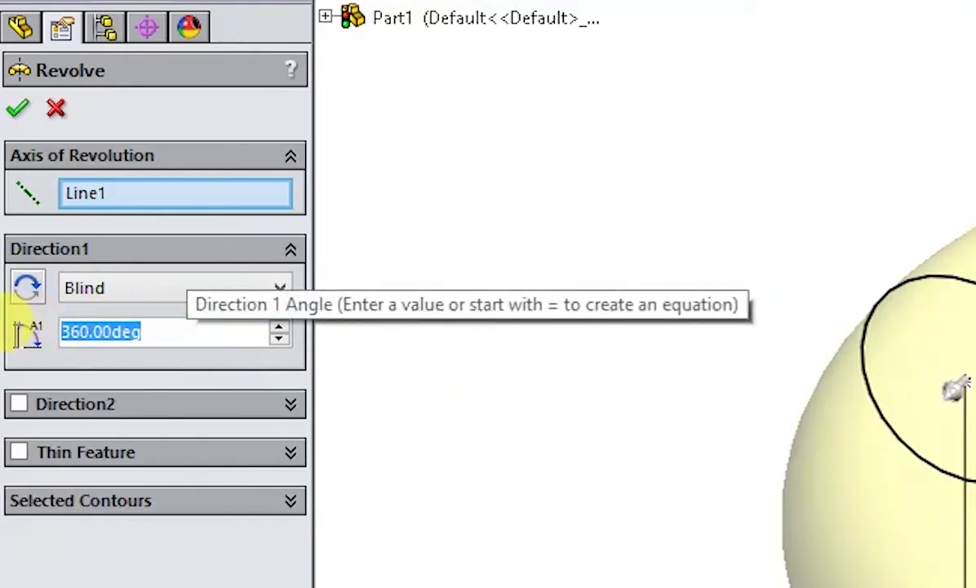
type("180")
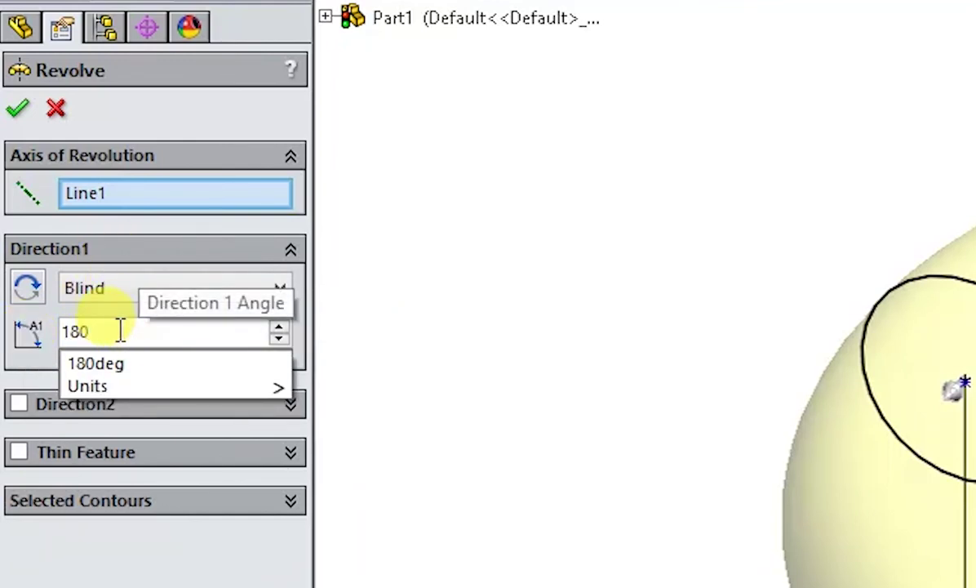
left_click(124, 538)
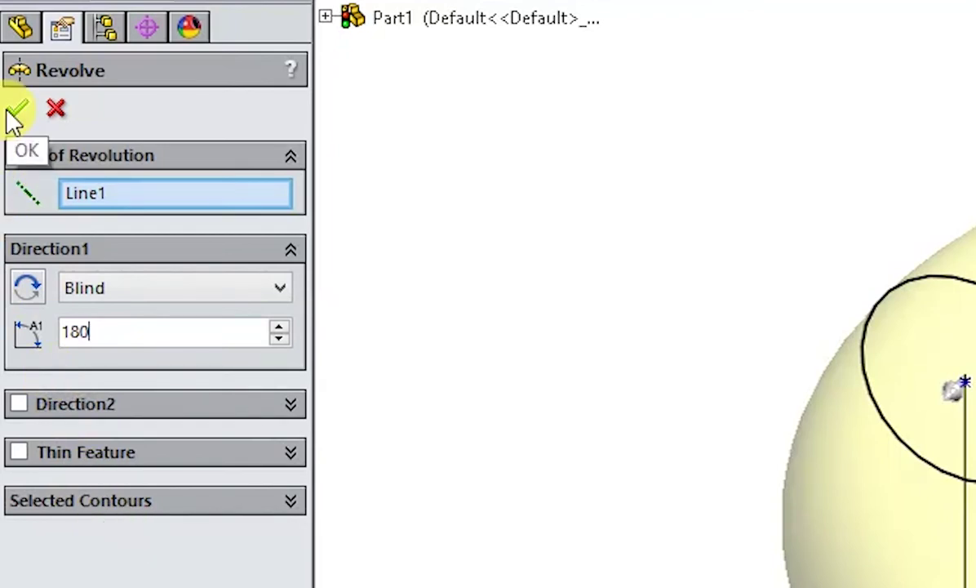
left_click(34, 280)
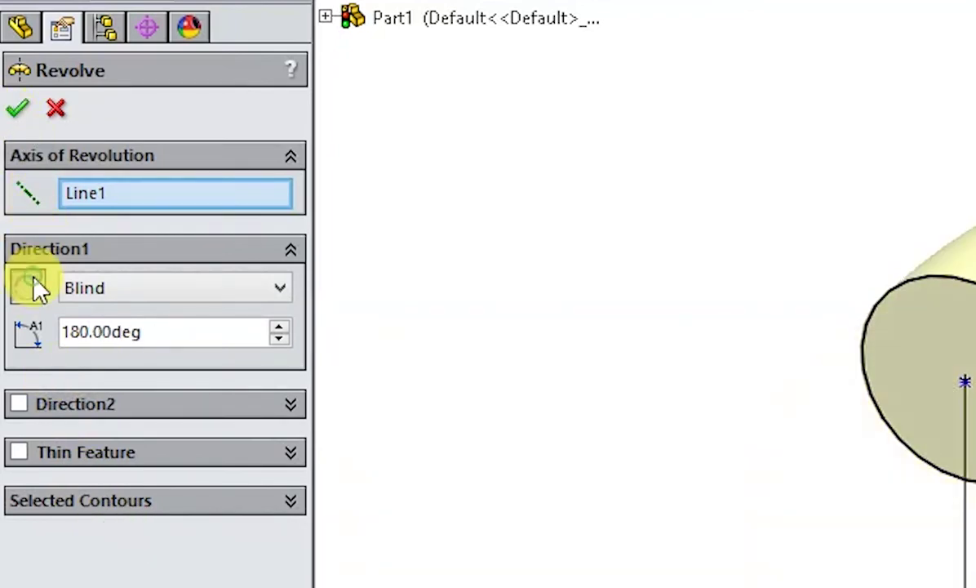
left_click(19, 112)
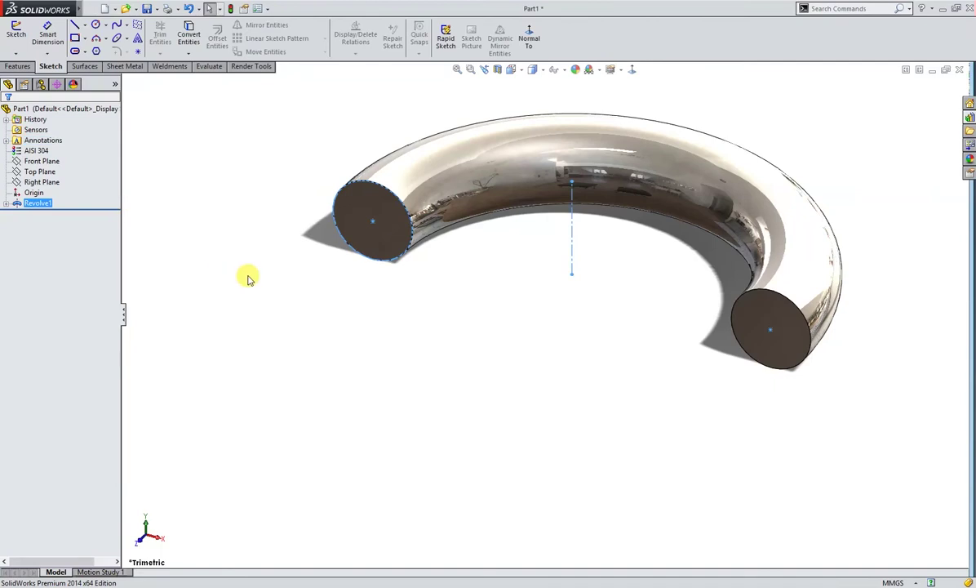
left_click(249, 279)
right_click(47, 204)
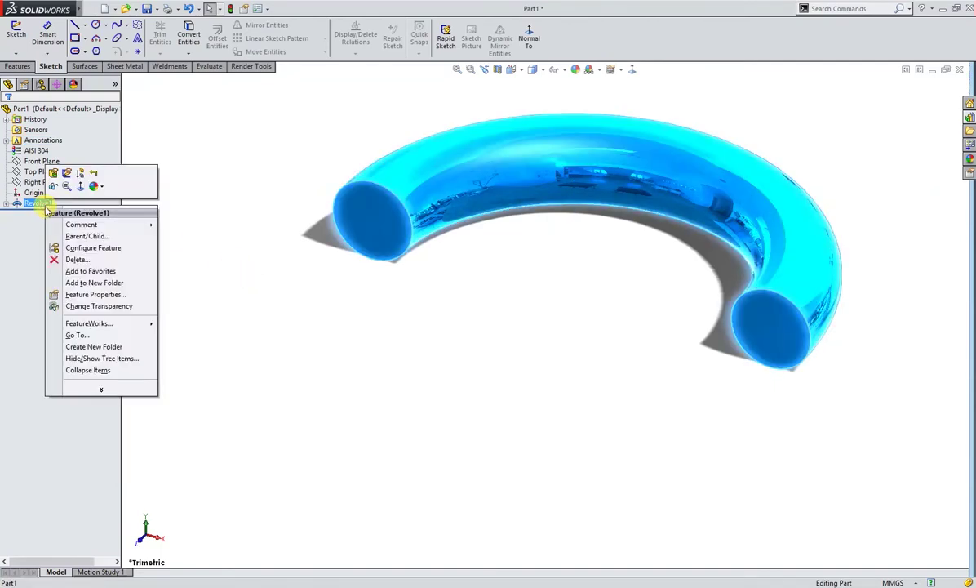
left_click(67, 172)
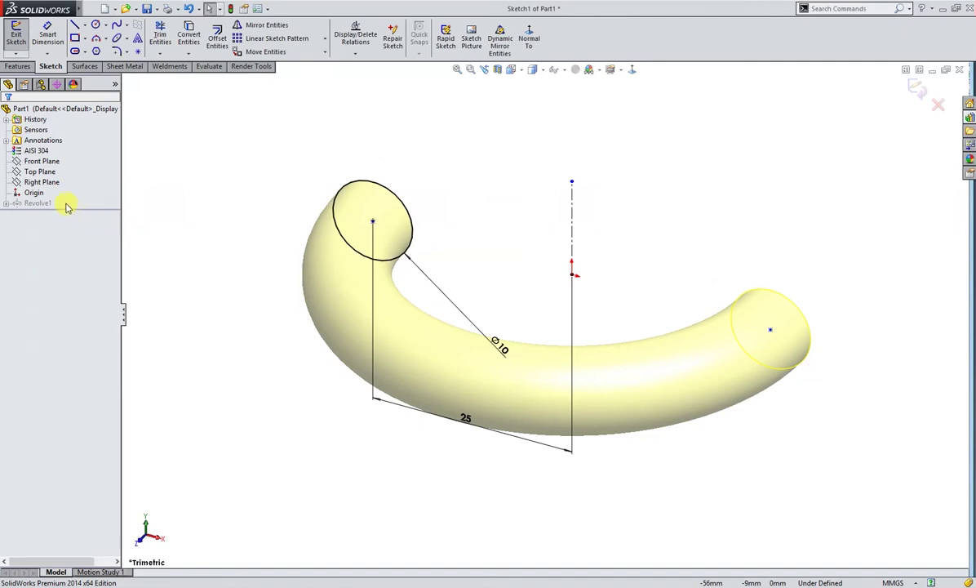
left_click(938, 105)
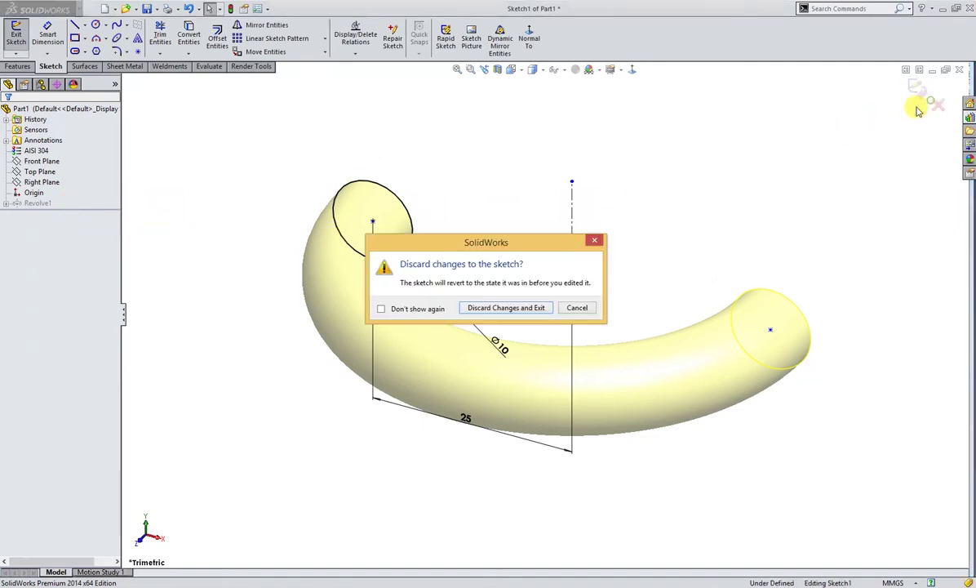
left_click(527, 308)
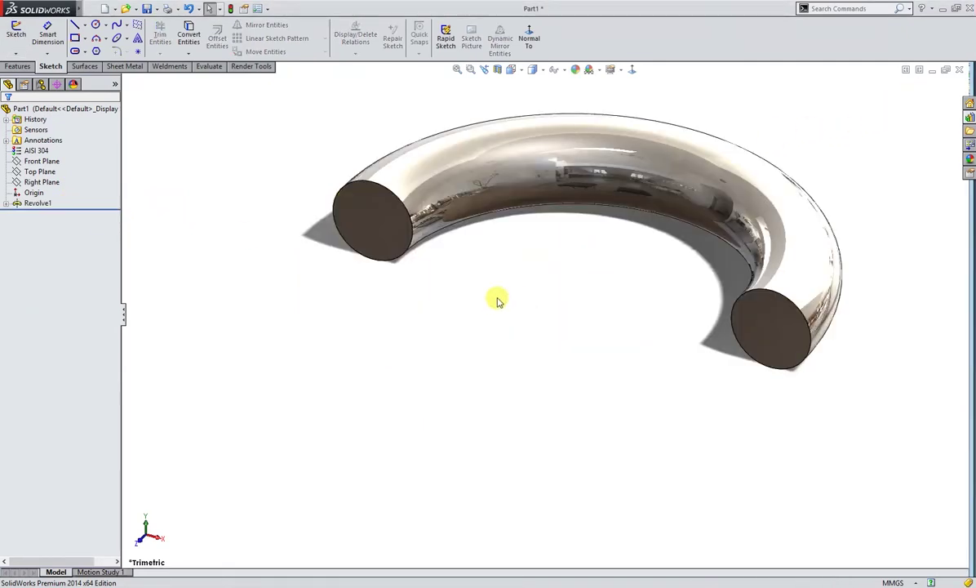
Show the sketch used by the revolve so its end-centre points can be selected.
key("f")
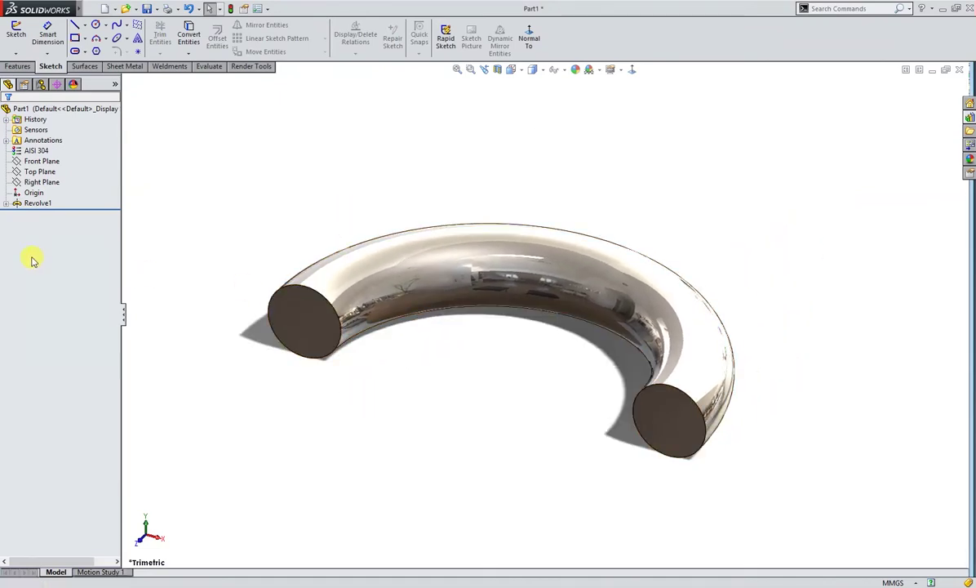
left_click(6, 203)
left_click(49, 213)
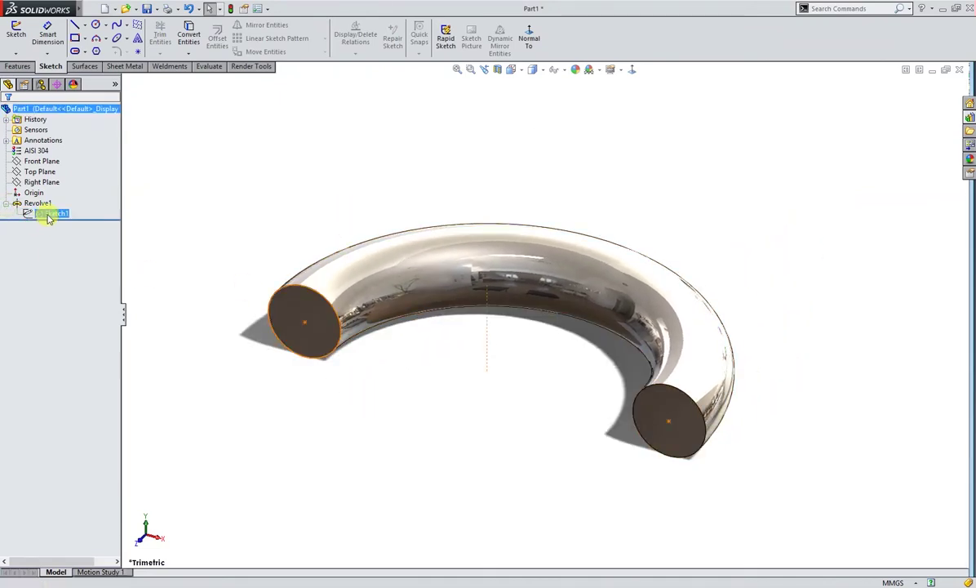
left_click(54, 197)
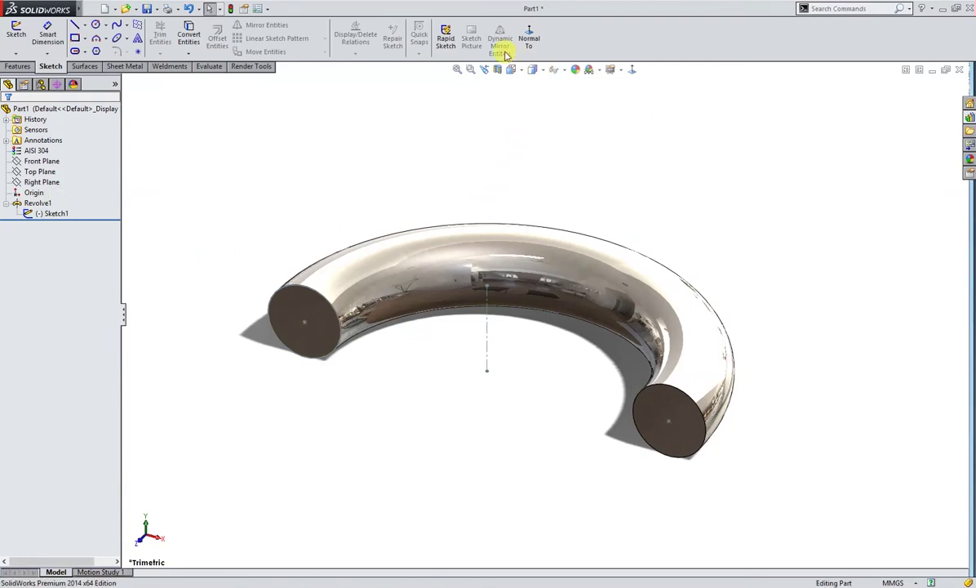
Create a reference axis through the sketched circle's centre, normal to the end face on that side of the half ring.
left_click(17, 66)
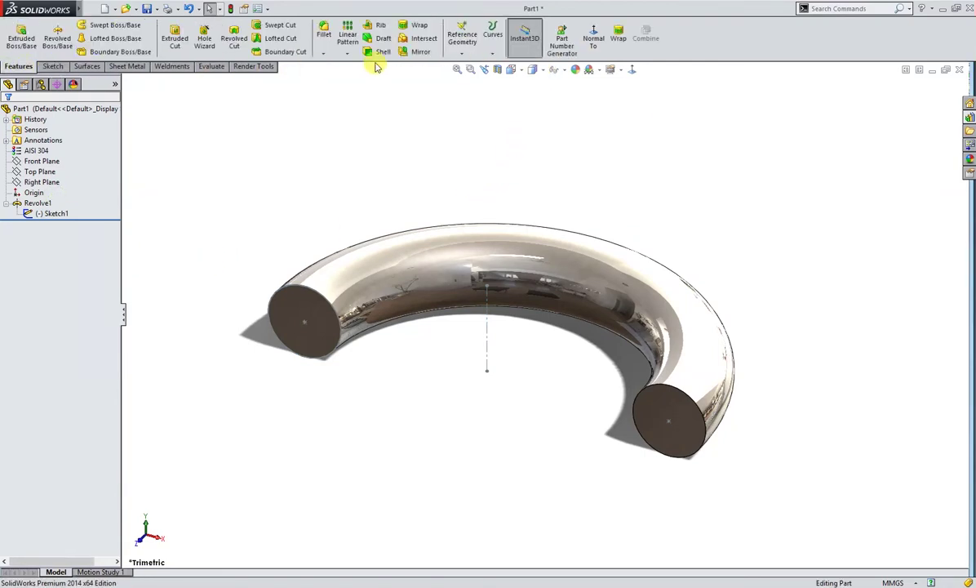
left_click(462, 47)
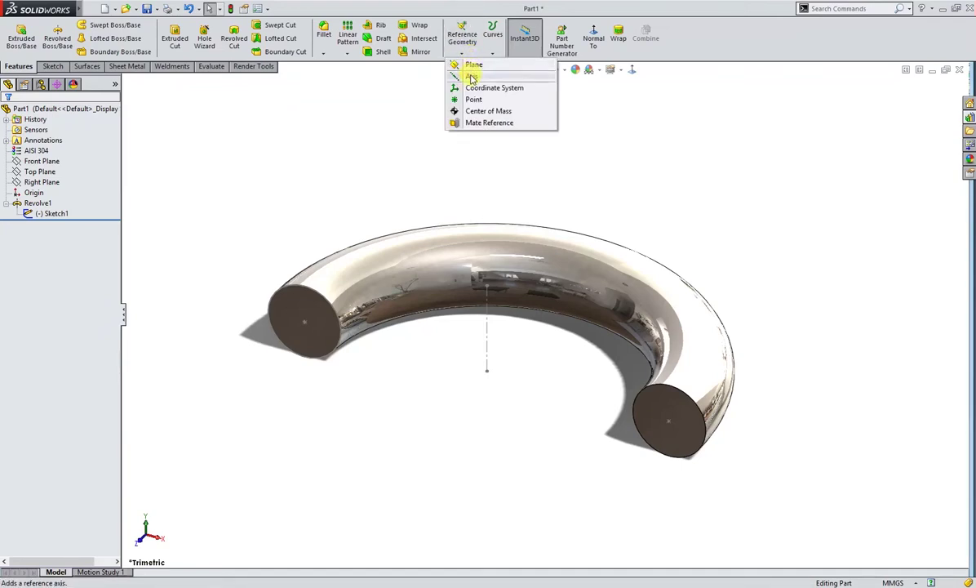
left_click(472, 76)
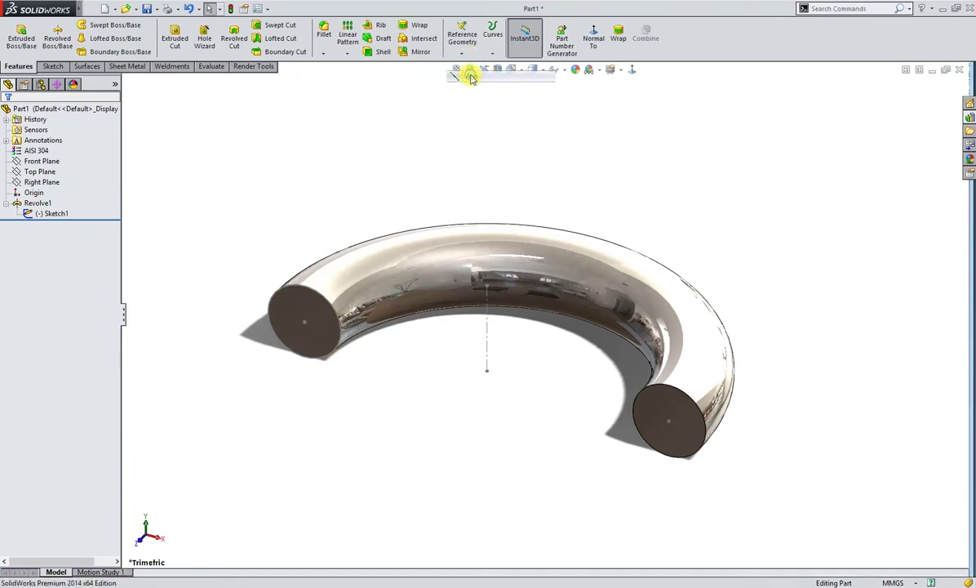
left_click(298, 304)
left_click(306, 323)
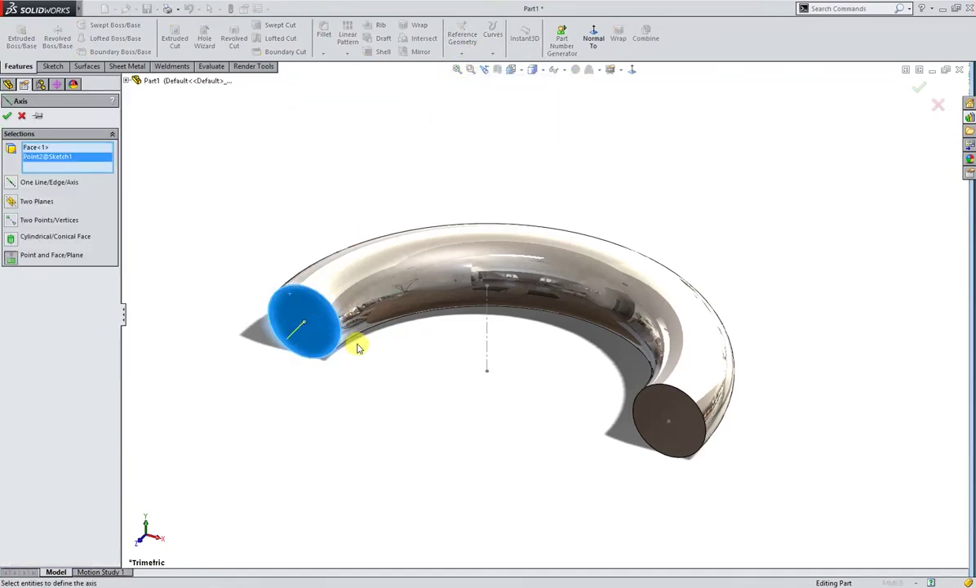
left_click(6, 117)
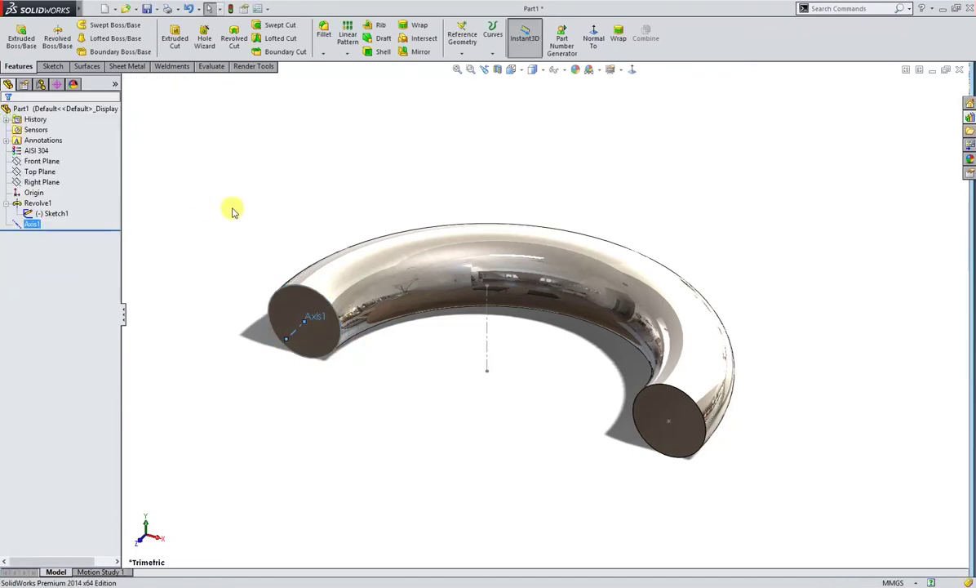
Create a second reference axis through the symmetric sketch point, normal to the opposite end face.
right_click(233, 209)
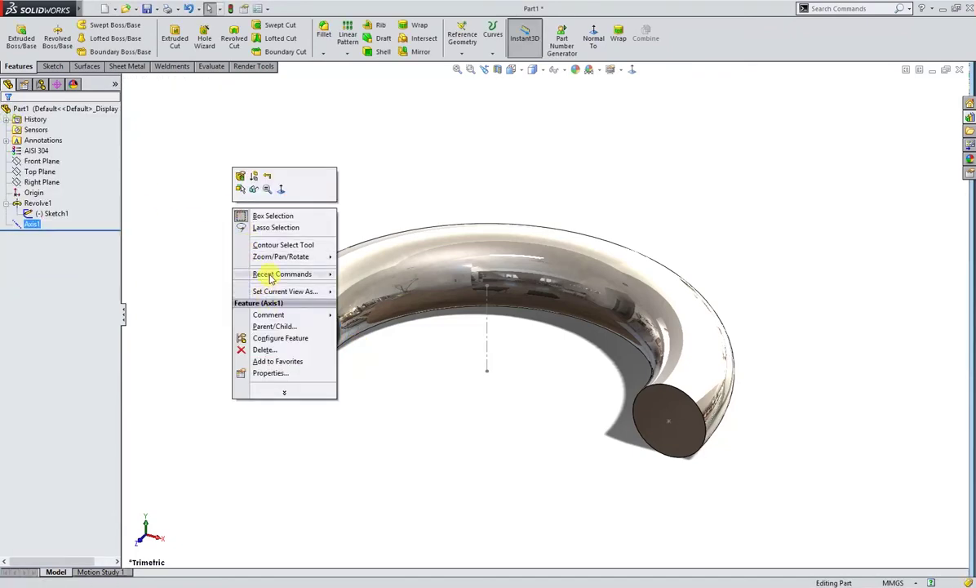
mouse_move(322, 274)
left_click(361, 275)
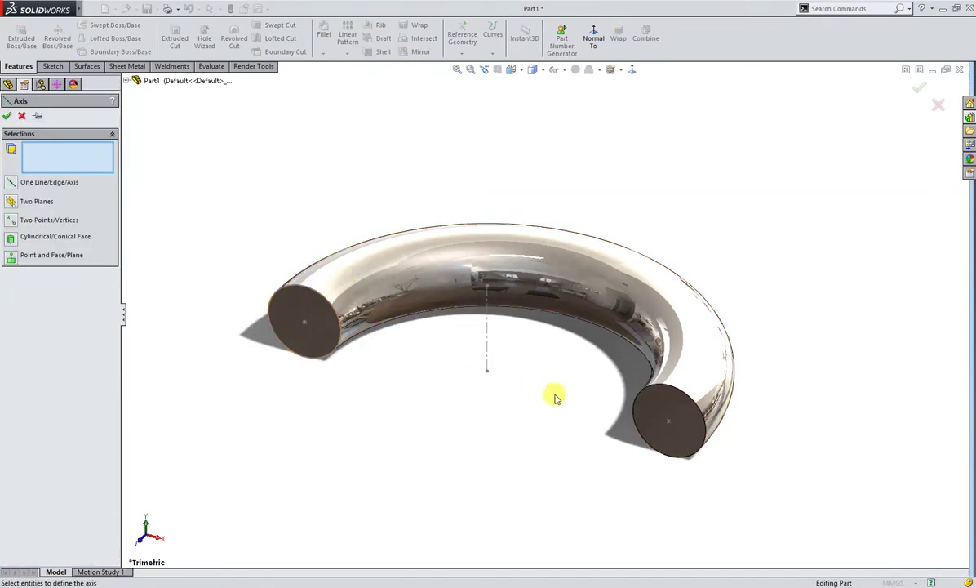
left_click(648, 408)
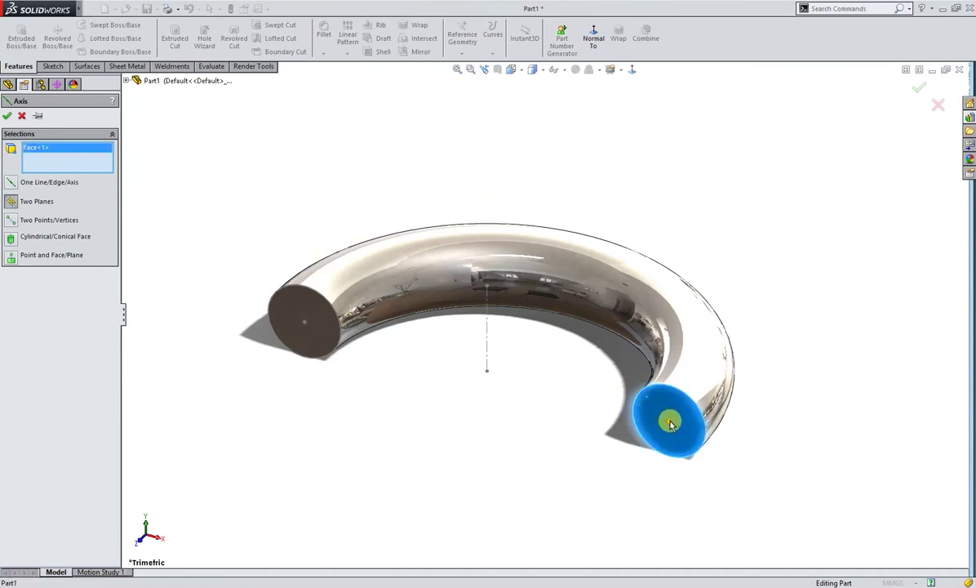
left_click(667, 420)
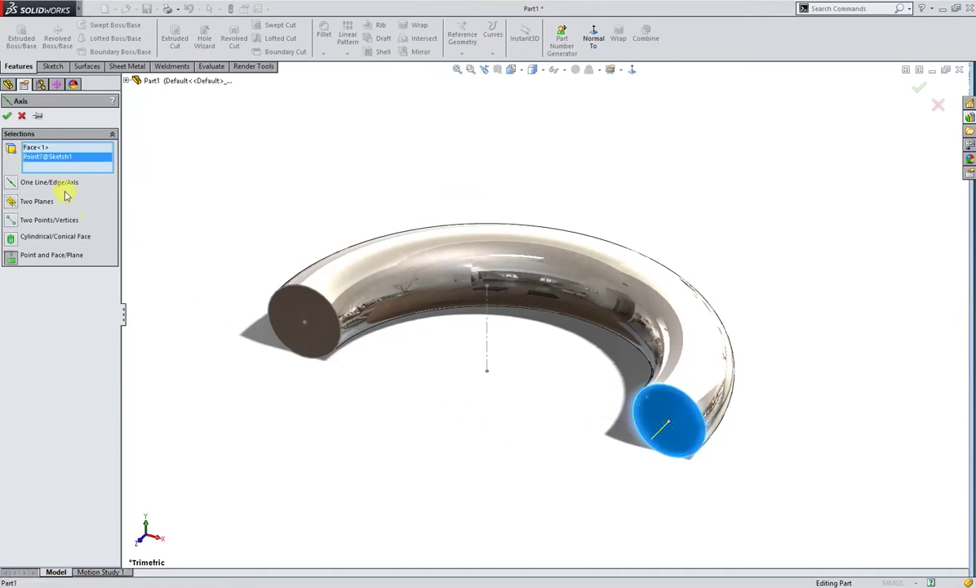
left_click(9, 116)
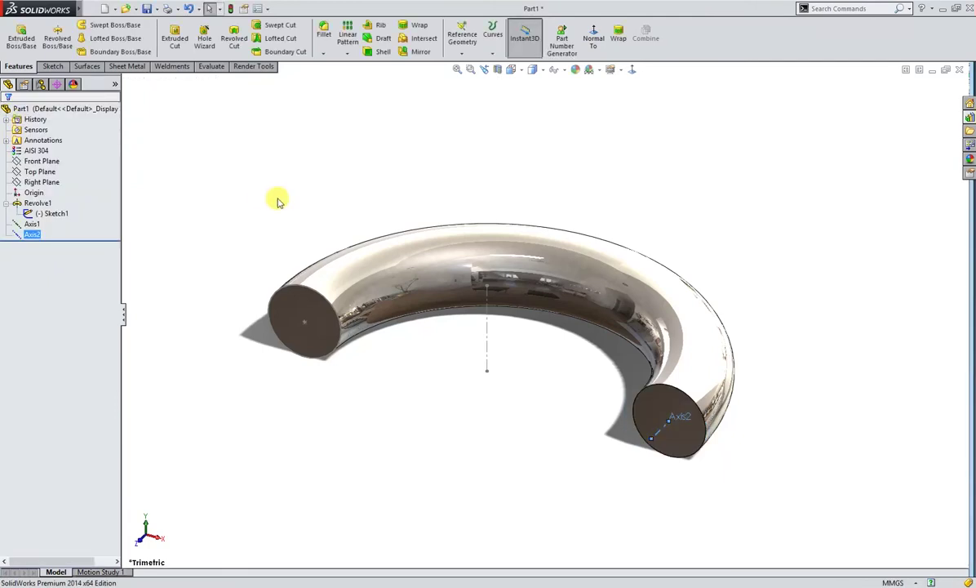
Start a mate reference with the end face at Axis1 as the primary entity, and turn on the display of axes.
left_click(463, 54)
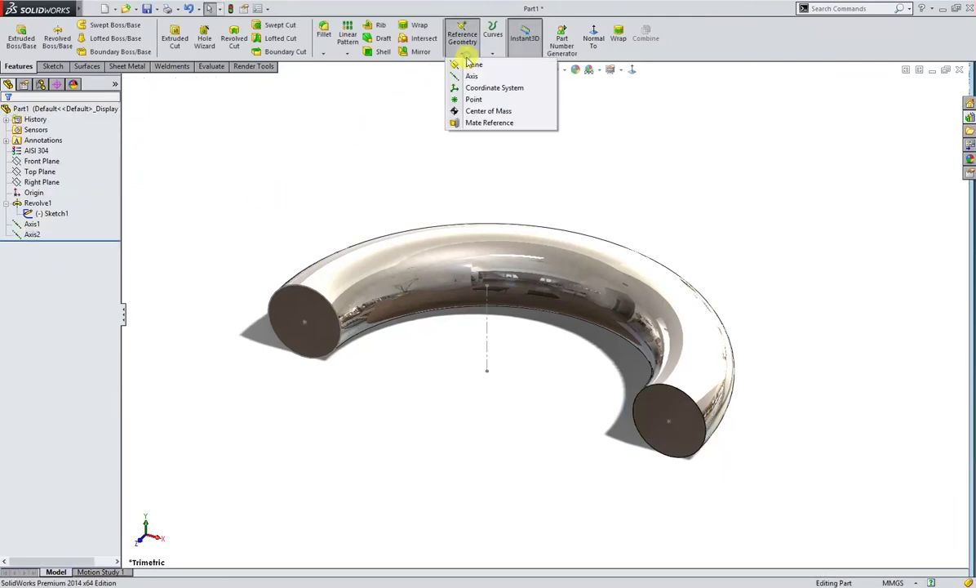
left_click(488, 122)
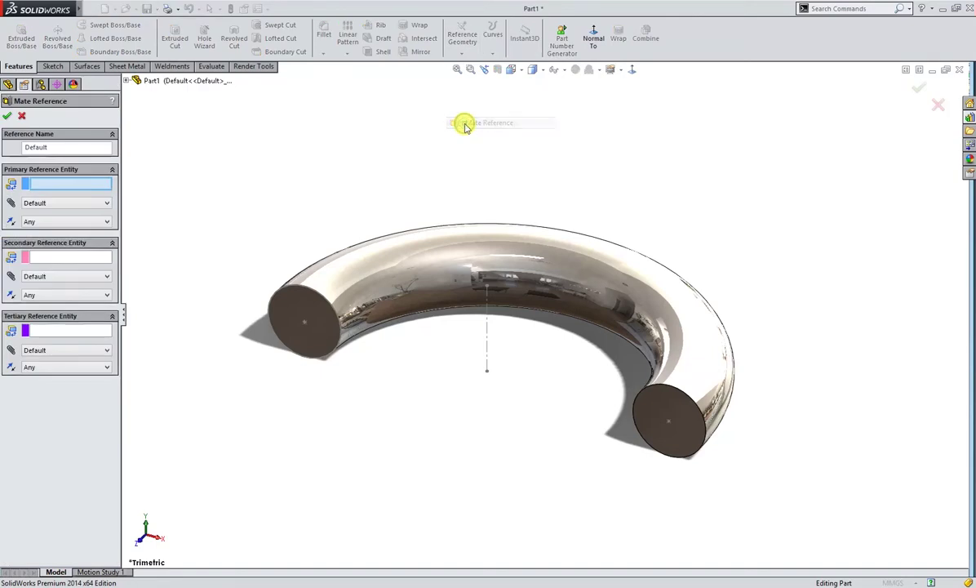
left_click(292, 302)
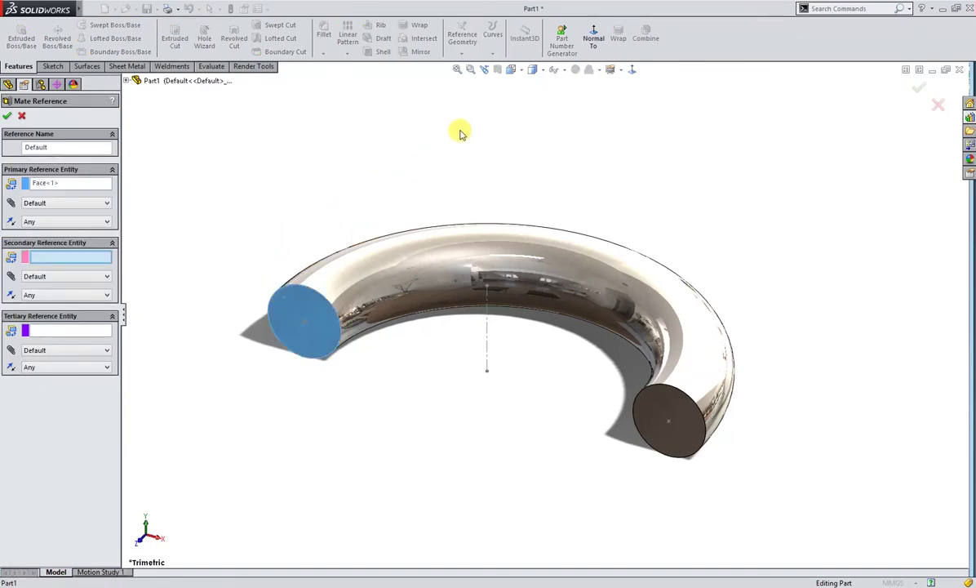
left_click(560, 70)
left_click(567, 85)
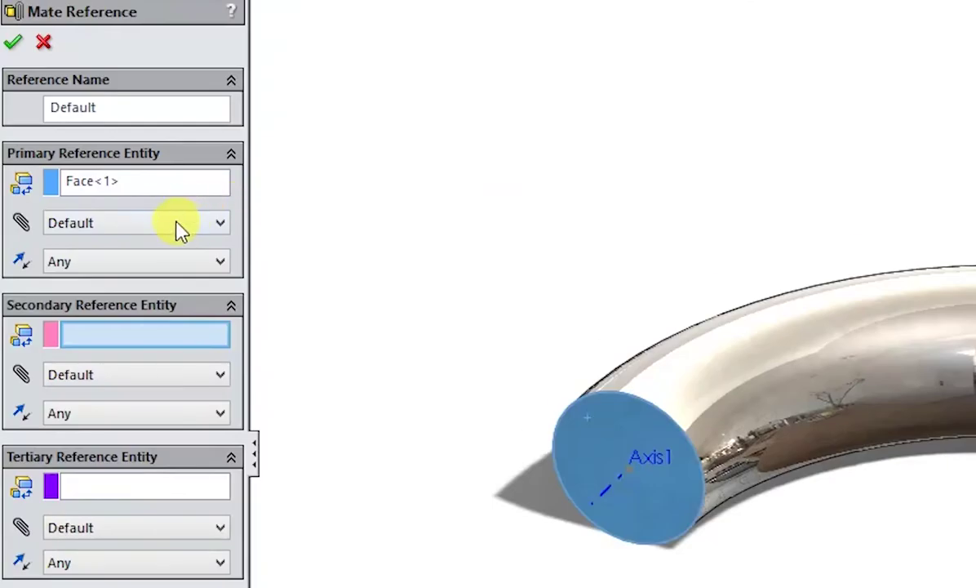
Set the primary reference entity's mate type to Coincident and its alignment to Anti-Aligned.
left_click(84, 202)
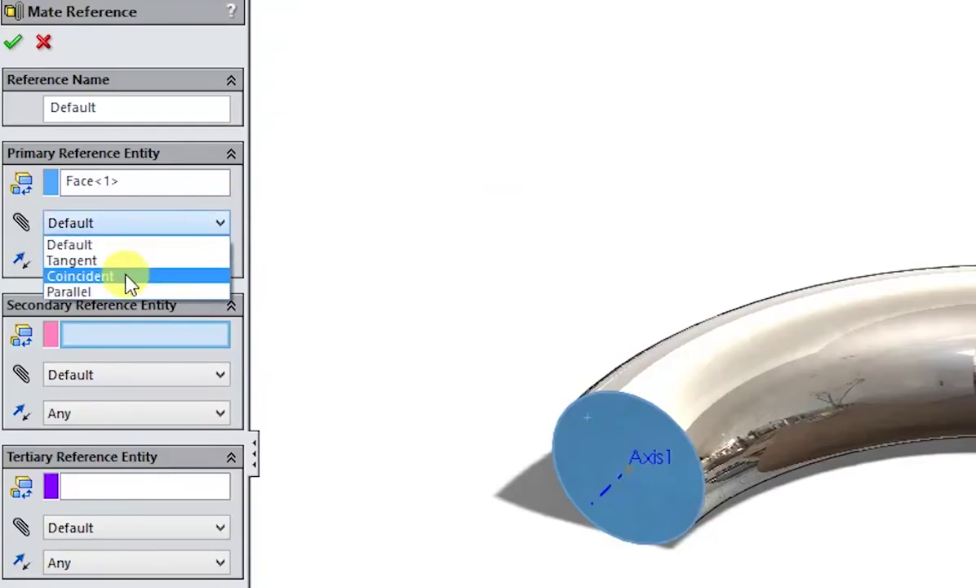
left_click(126, 277)
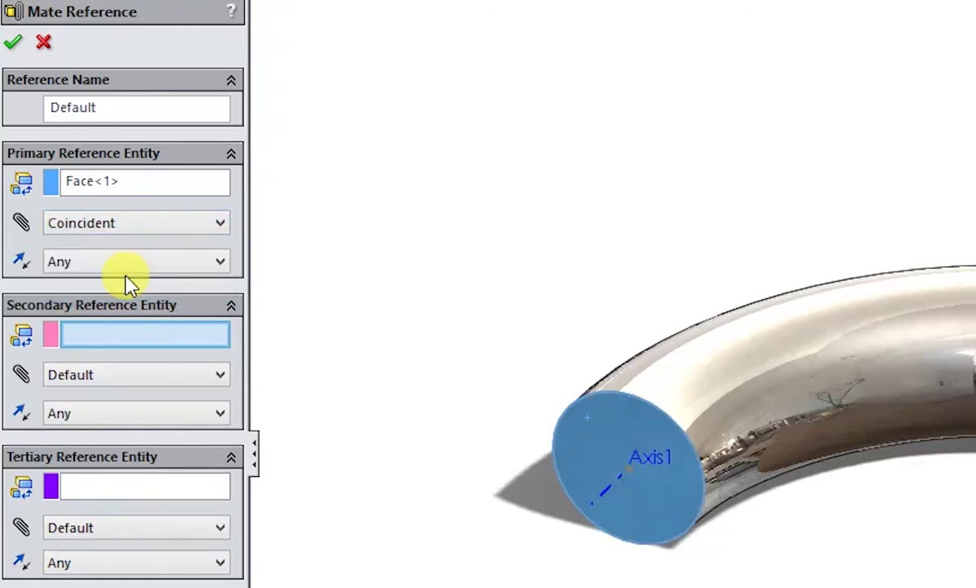
left_click(119, 261)
left_click(105, 313)
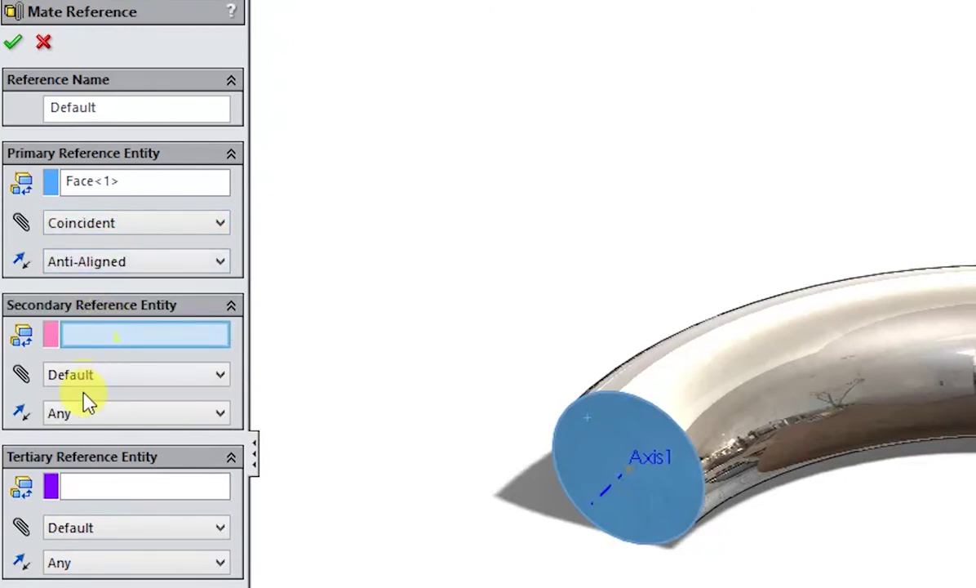
Add Axis1 as the secondary reference entity with a Coincident mate type and finish the mate reference.
left_click(613, 493)
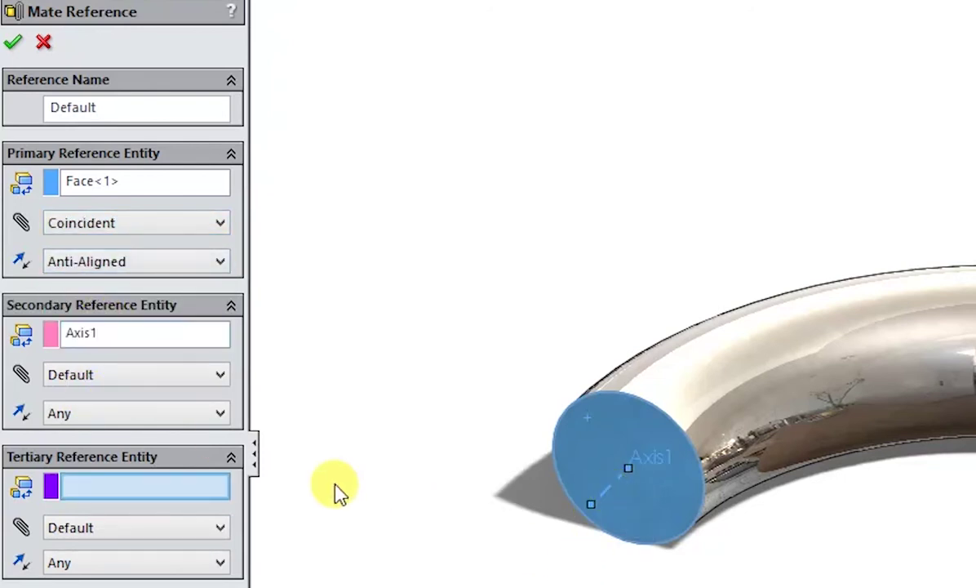
left_click(132, 377)
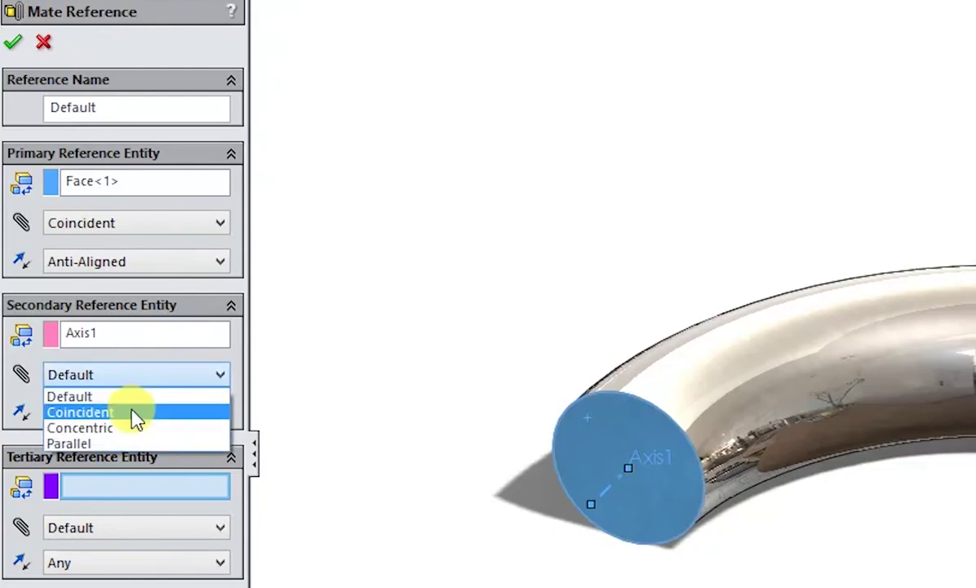
left_click(134, 414)
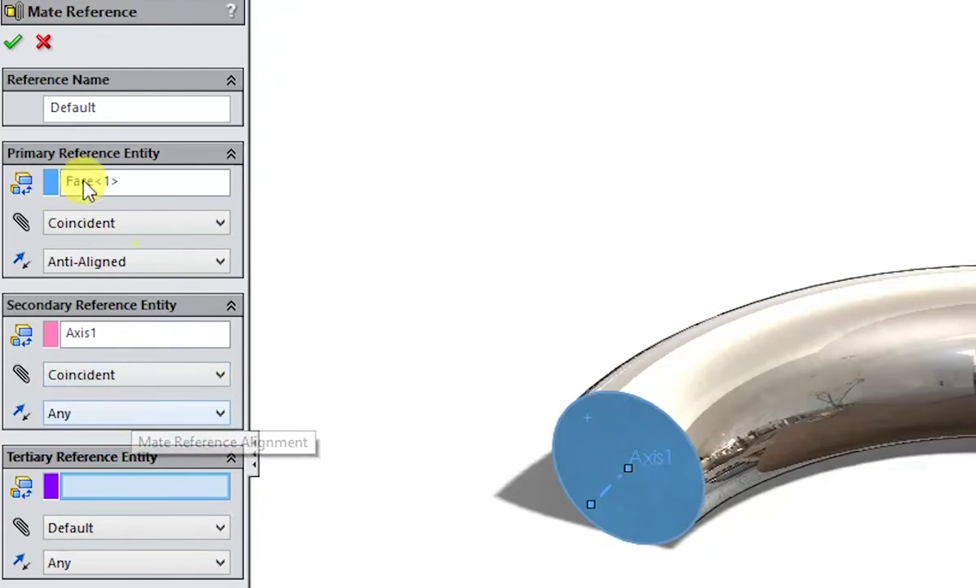
left_click(13, 42)
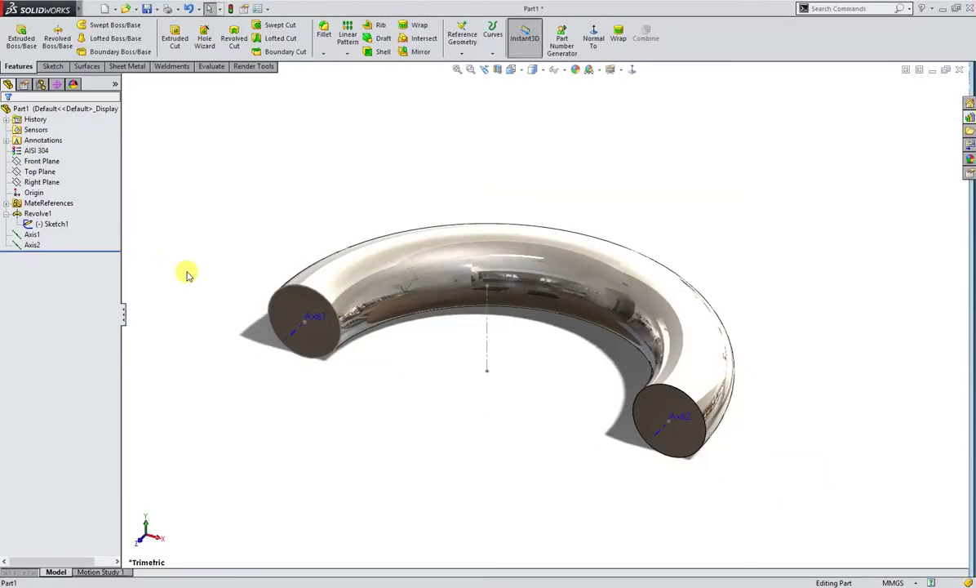
Start a second mate reference with the end face at Axis2 as the primary entity, set to Coincident and Anti-Aligned.
right_click(538, 407)
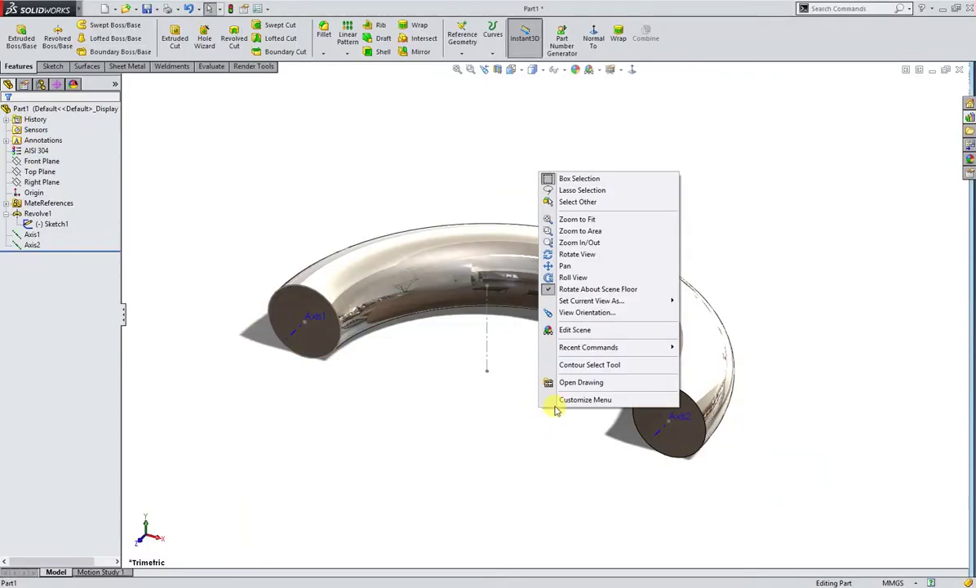
mouse_move(621, 349)
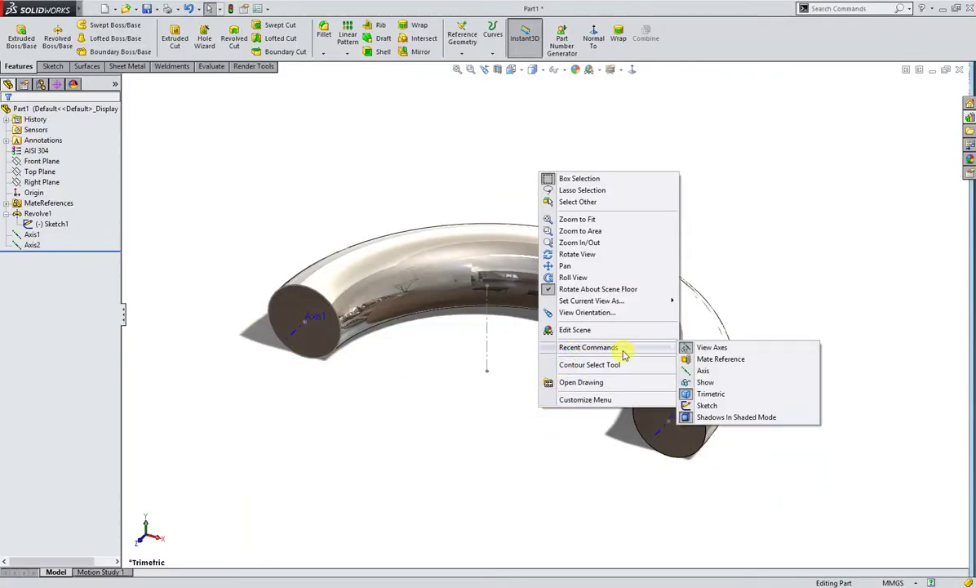
left_click(714, 360)
left_click(660, 403)
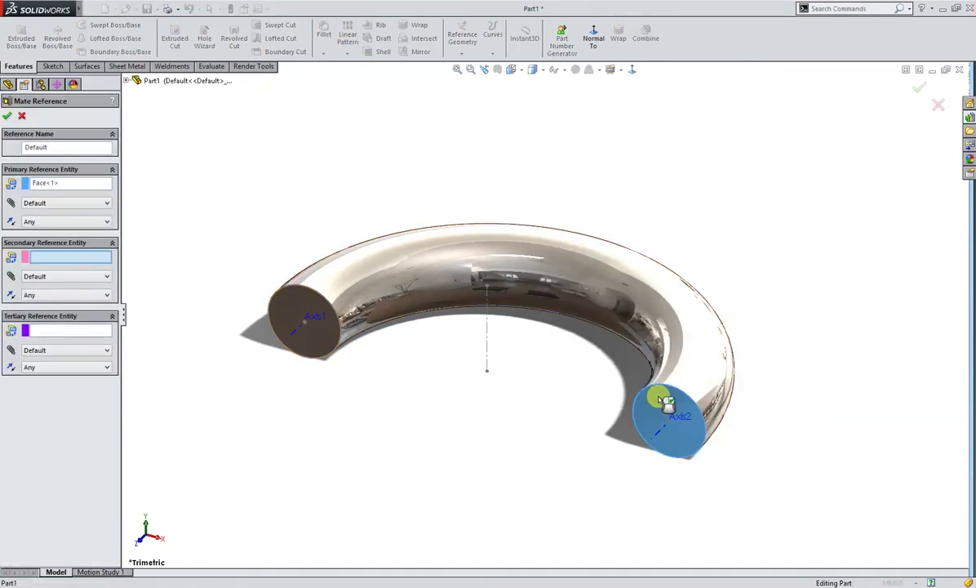
left_click(63, 204)
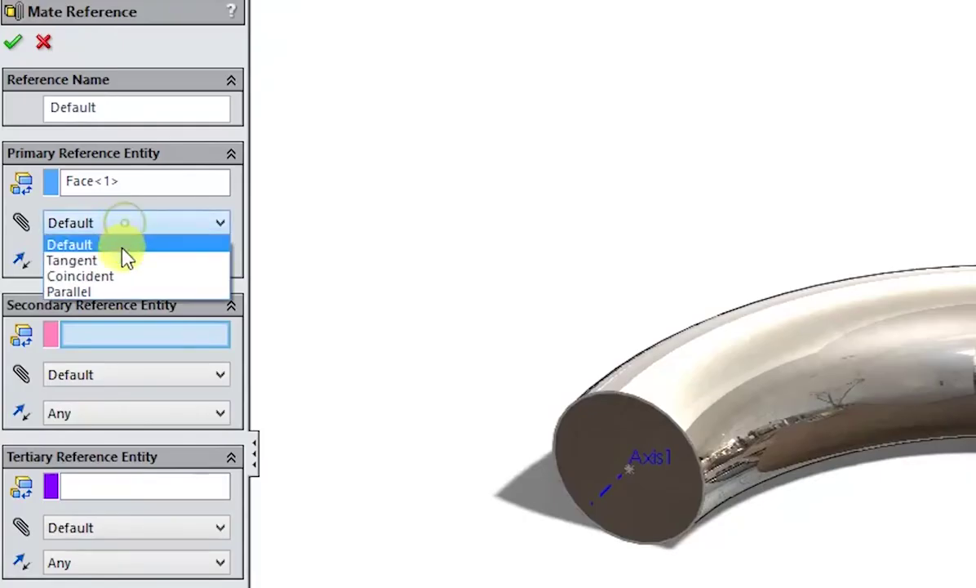
left_click(57, 231)
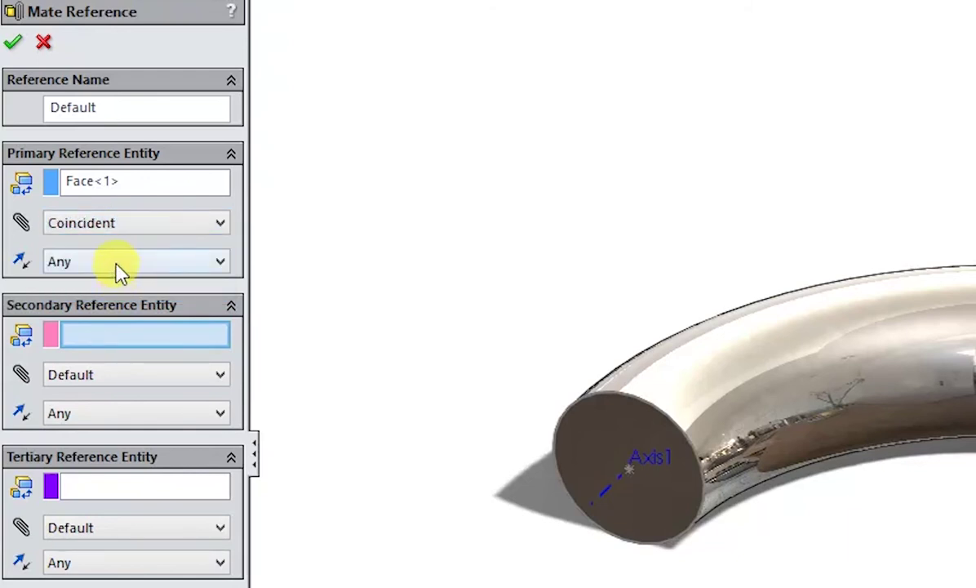
left_click(115, 270)
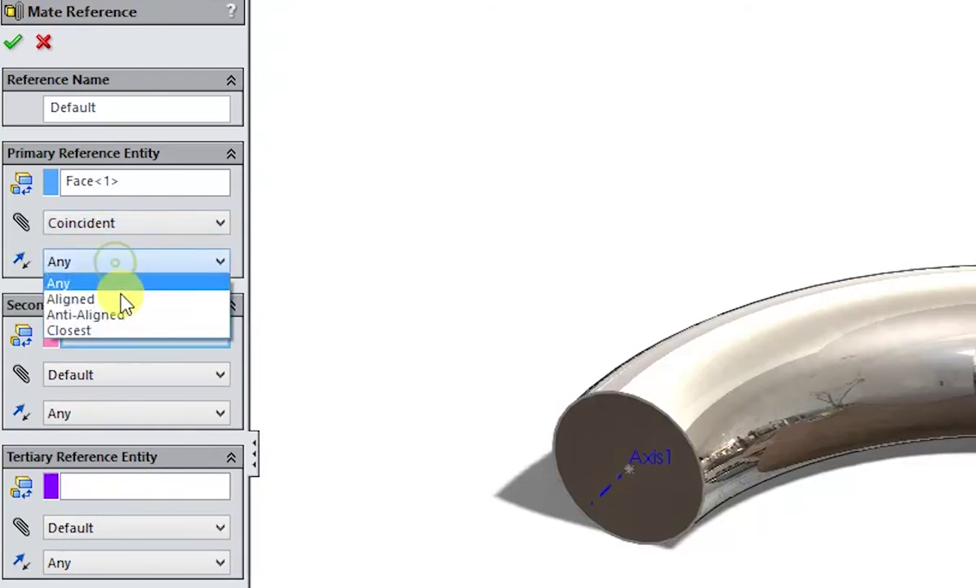
left_click(124, 315)
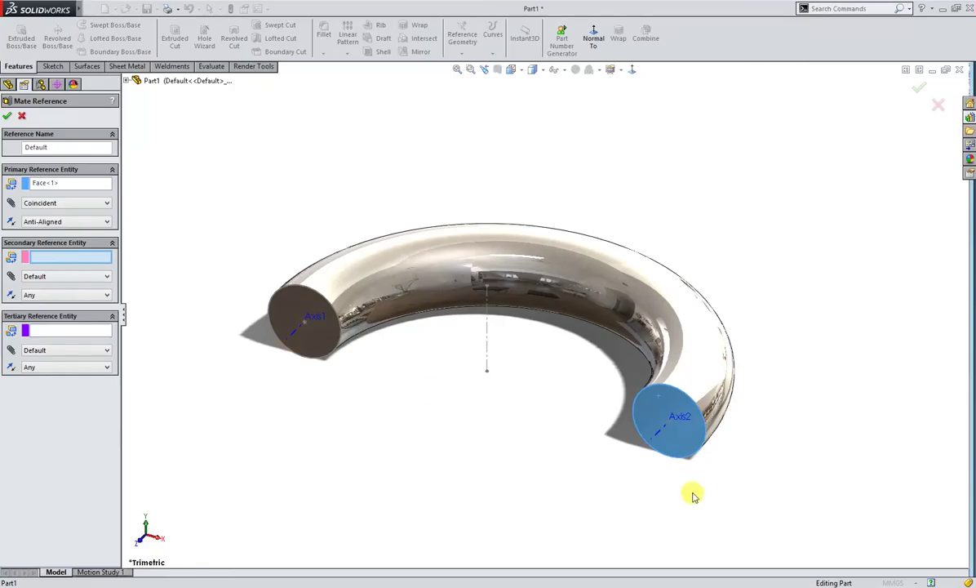
Add Axis2 as the secondary reference entity with a Coincident mate type and finish the second mate reference.
left_click(661, 439)
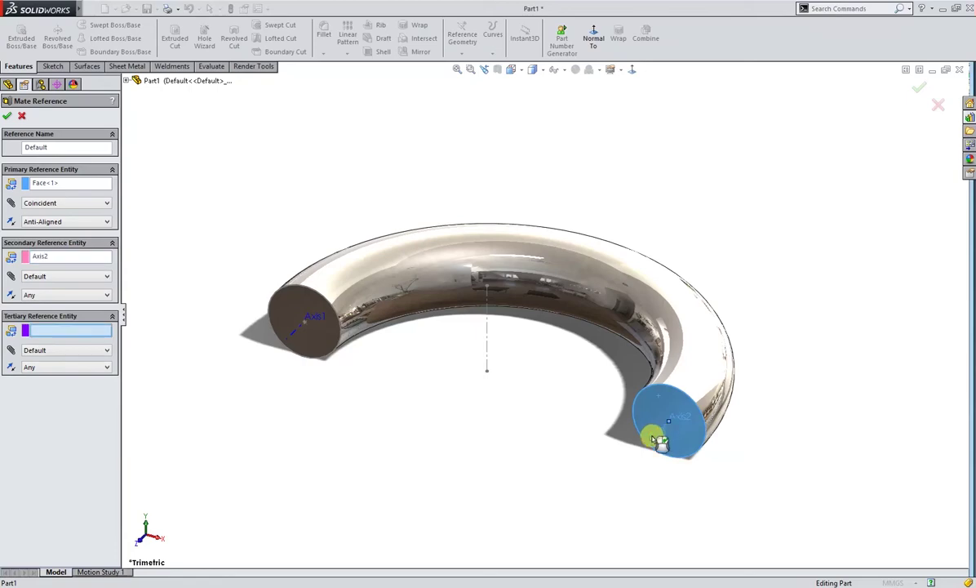
left_click(80, 280)
left_click(65, 293)
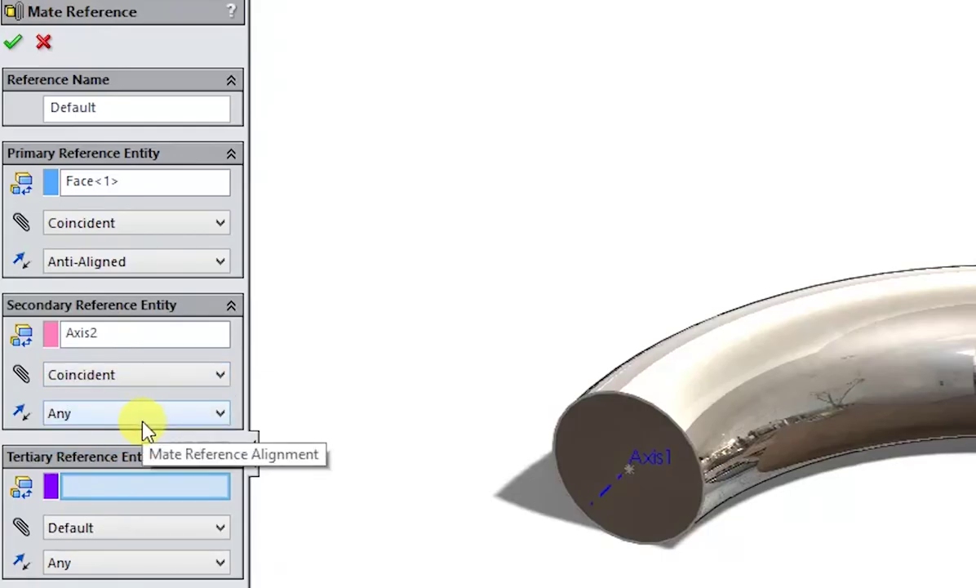
left_click(16, 45)
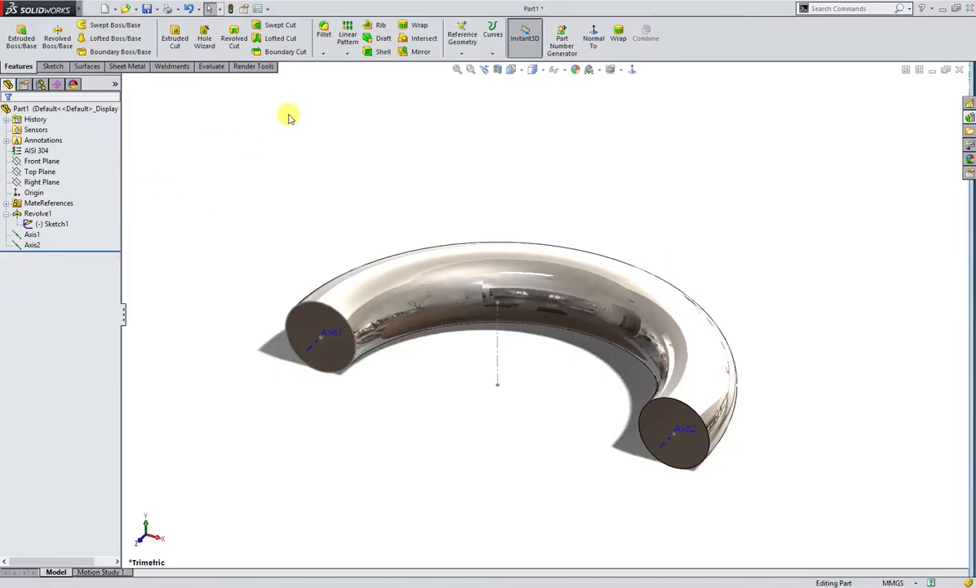
left_click(147, 10)
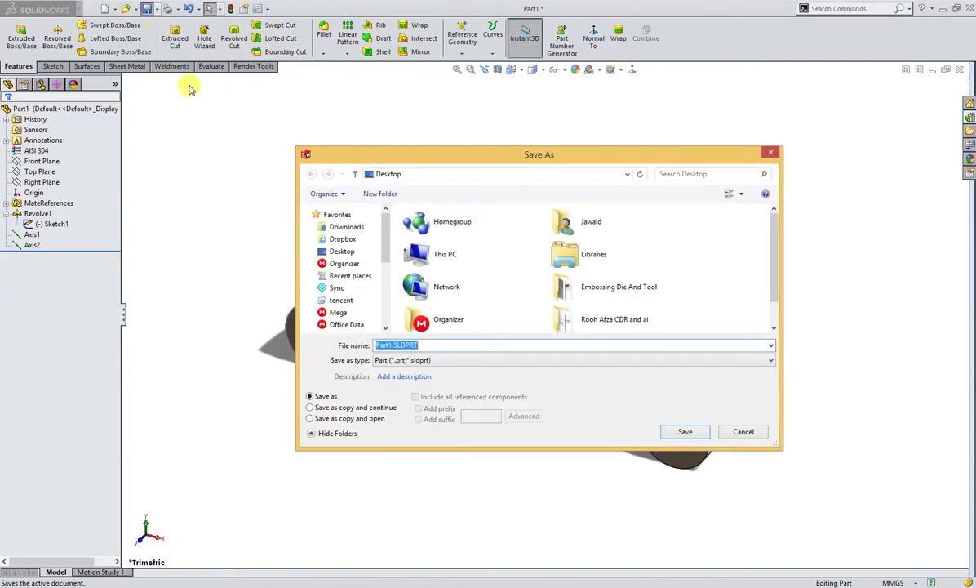
left_click(342, 239)
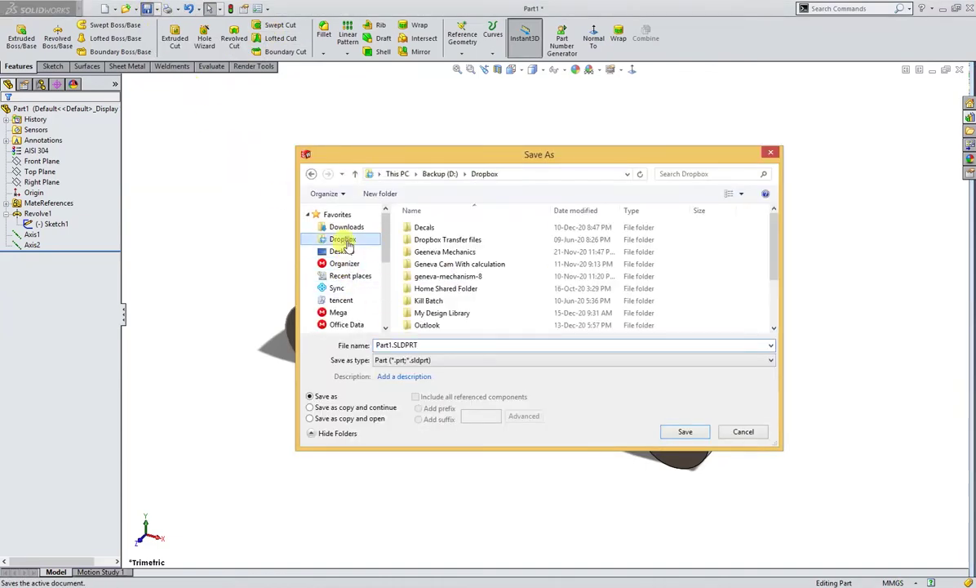
double_click(442, 313)
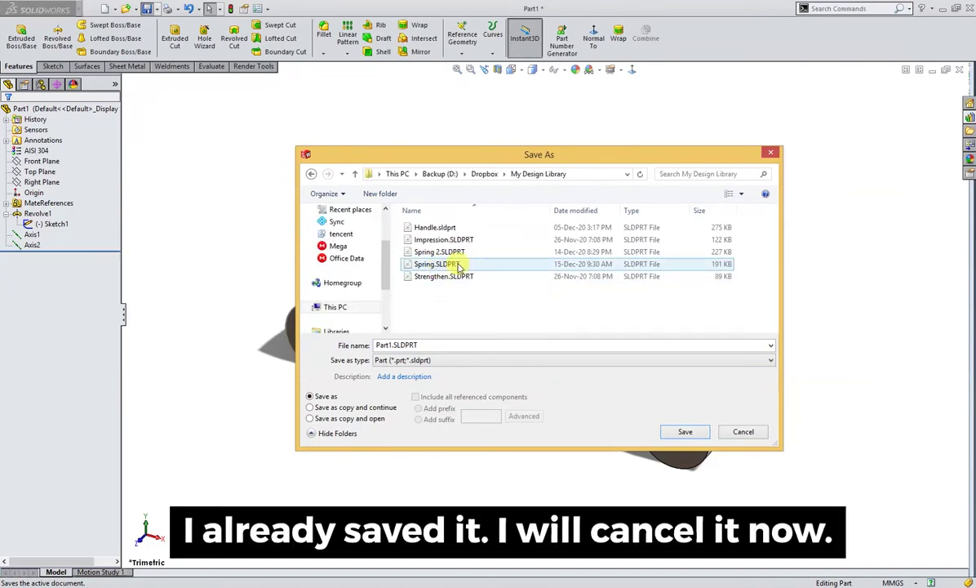
left_click(459, 264)
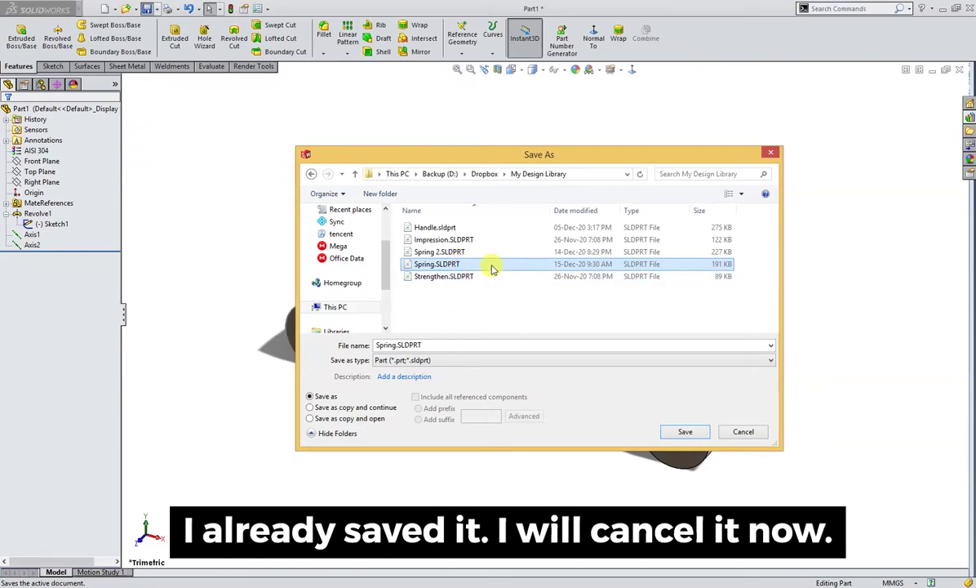
left_click(743, 432)
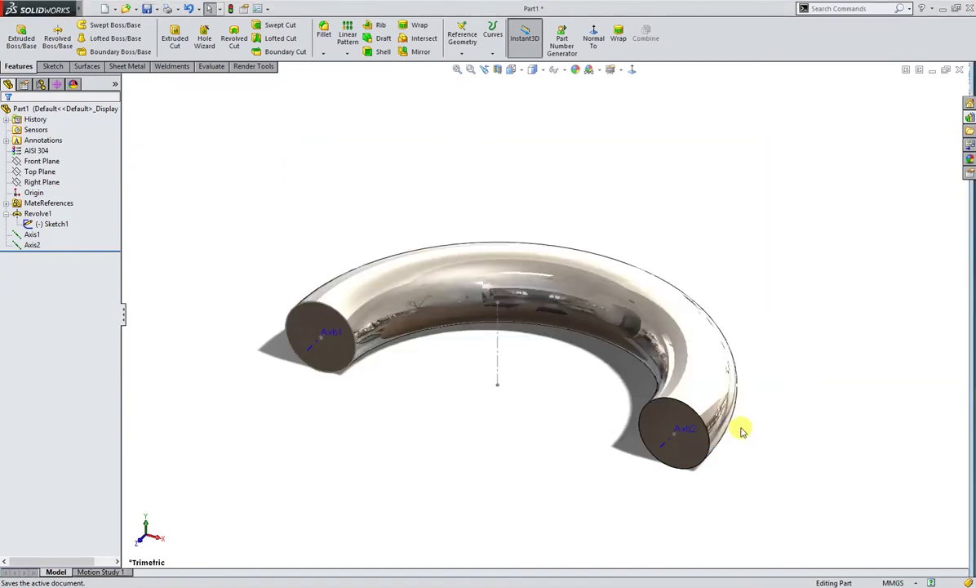
Close the part without saving it and create a new assembly from the Tutorial assem template.
left_click(961, 74)
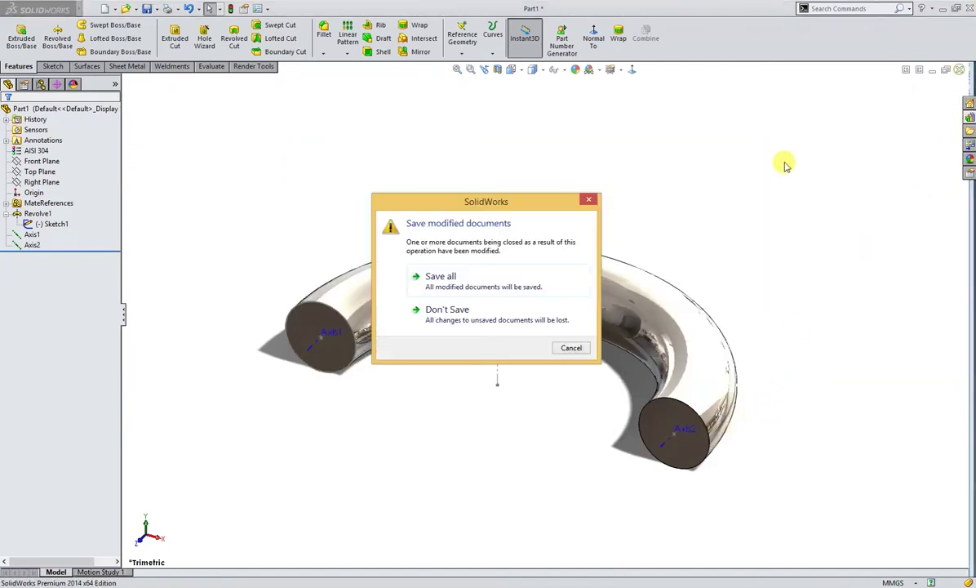
left_click(472, 316)
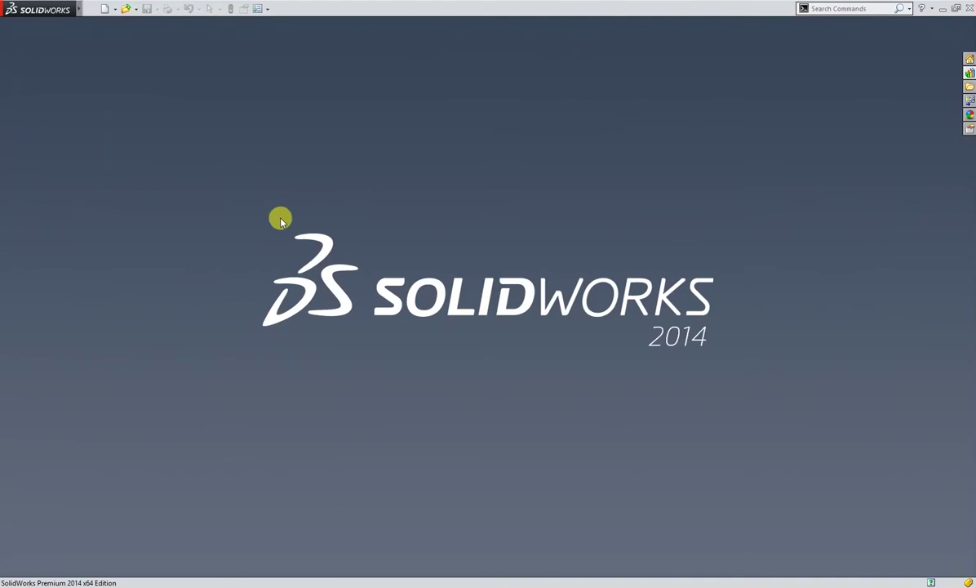
left_click(114, 10)
left_click(122, 23)
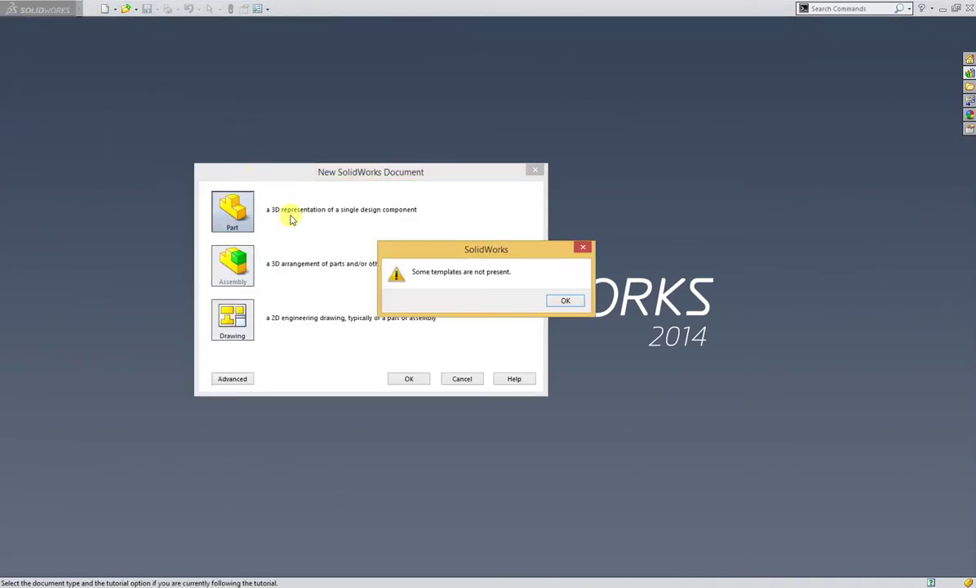
left_click(565, 301)
left_click(245, 378)
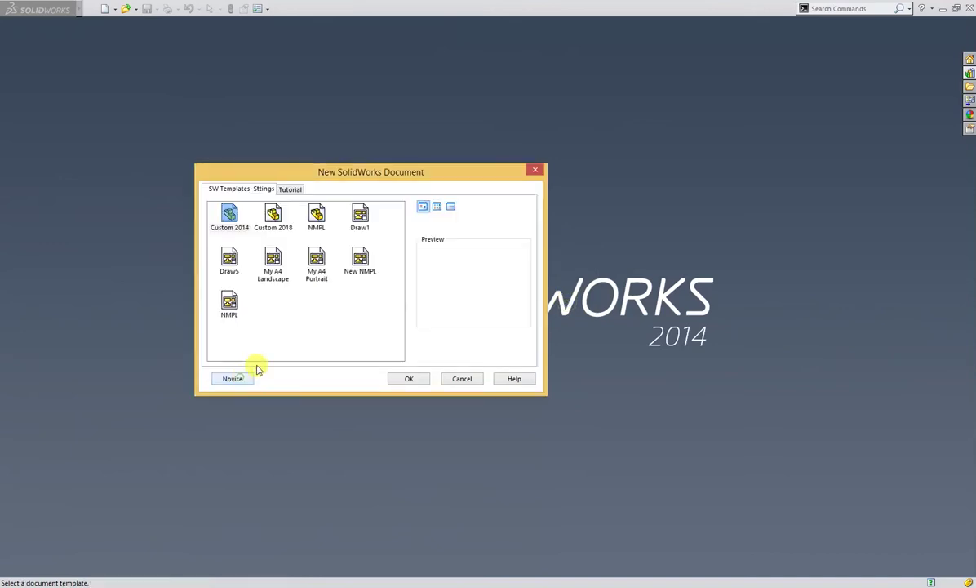
left_click(266, 217)
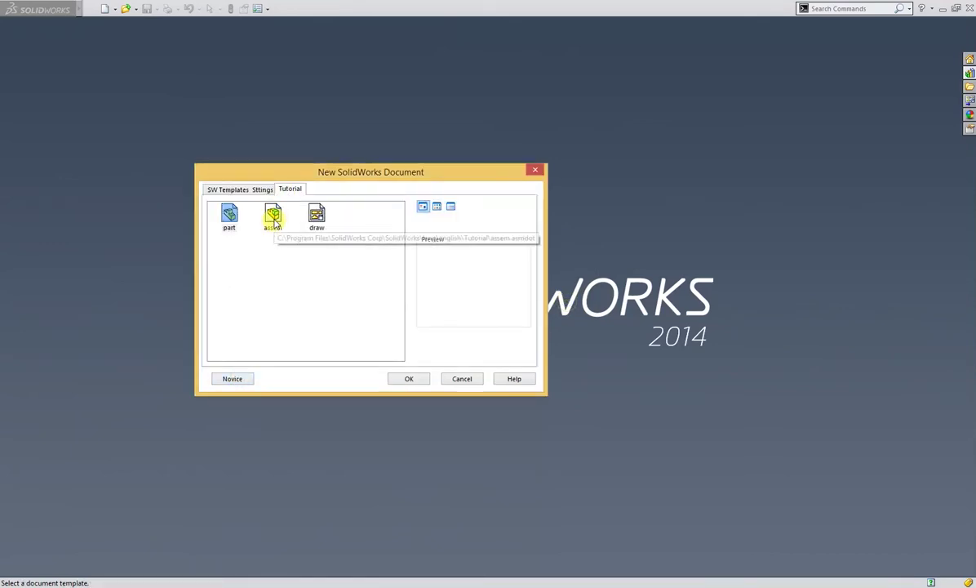
left_click(406, 379)
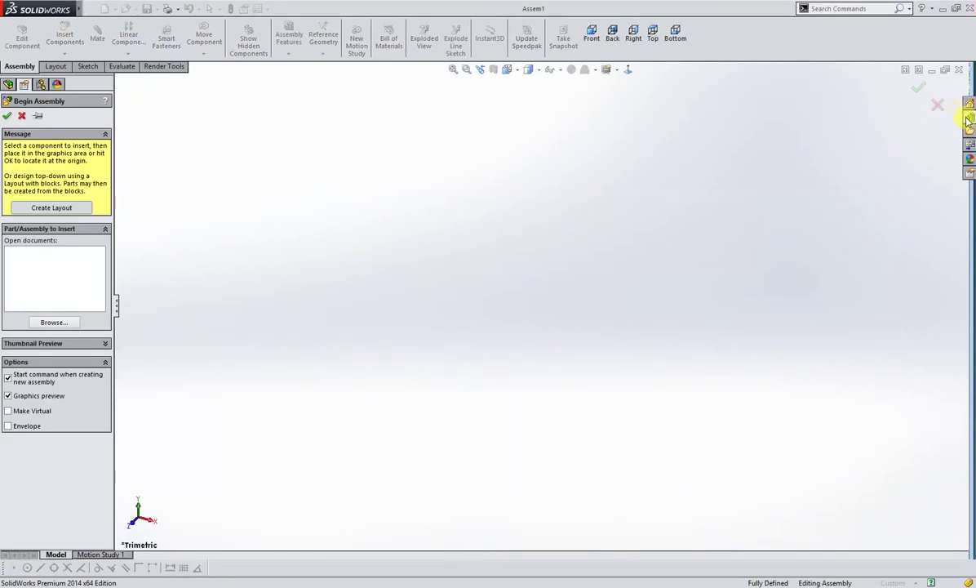
Turn on the display of origins and insert Spring from My Design Library at the assembly origin.
left_click(559, 70)
left_click(567, 89)
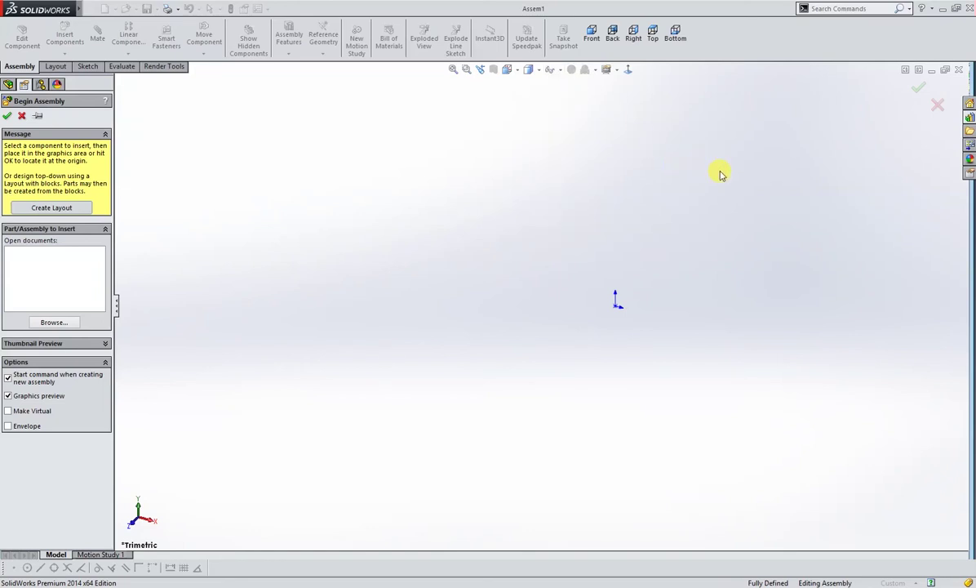
right_click_drag(703, 219, 749, 181)
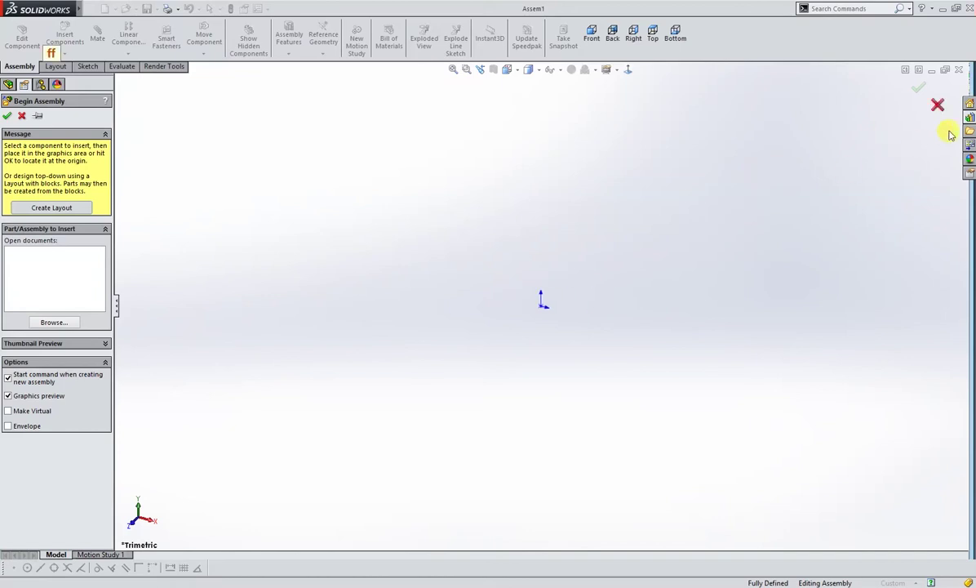
left_click(969, 116)
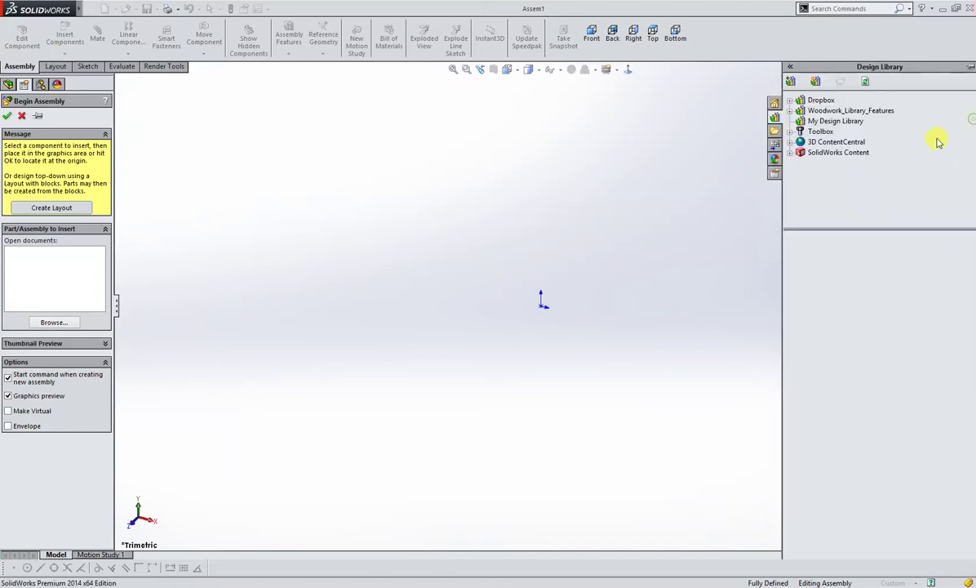
left_click(833, 122)
left_click_drag(933, 256, 543, 306)
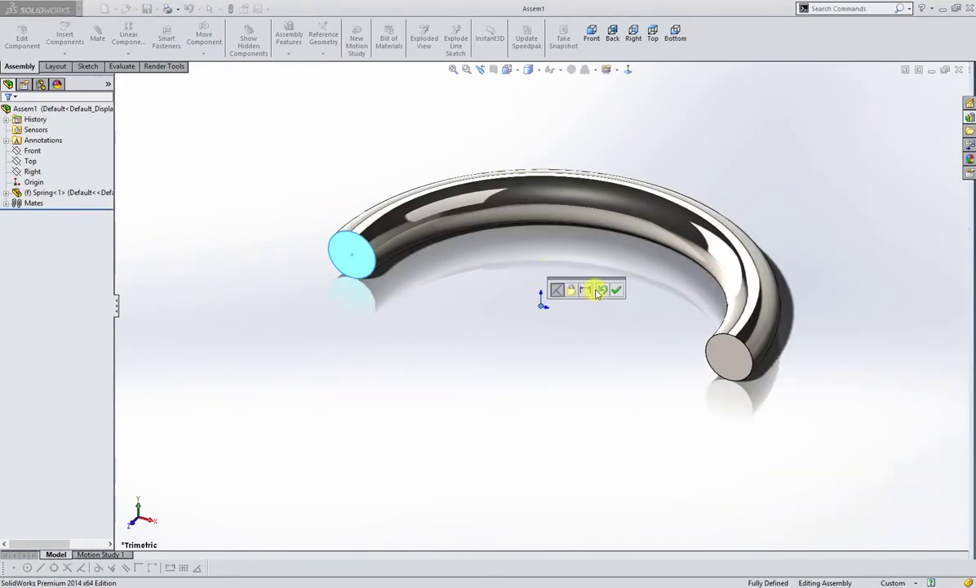
left_click(616, 292)
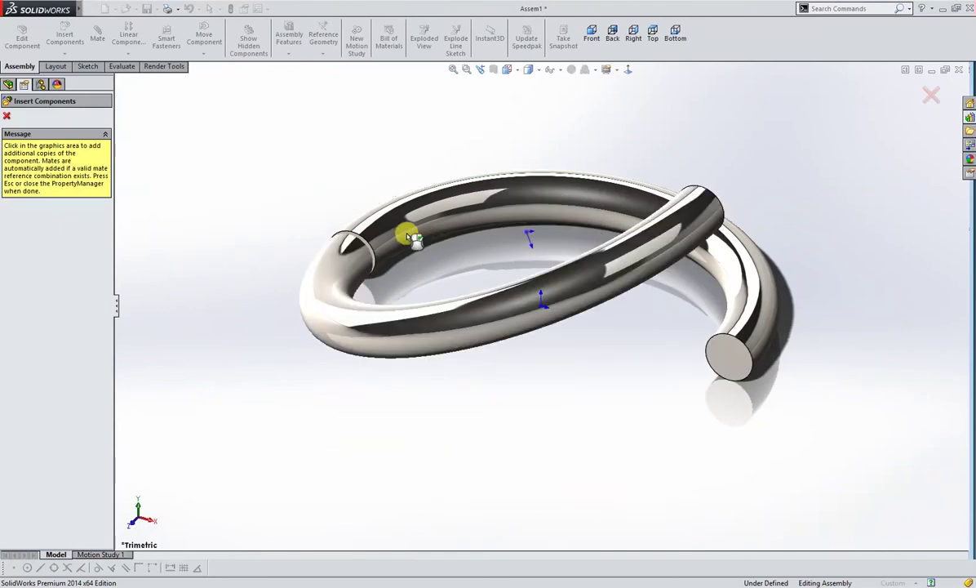
Attach further copies of Spring end to end at the coil's upper free end until the assembly holds 16 instances, and finish inserting.
left_click(678, 210)
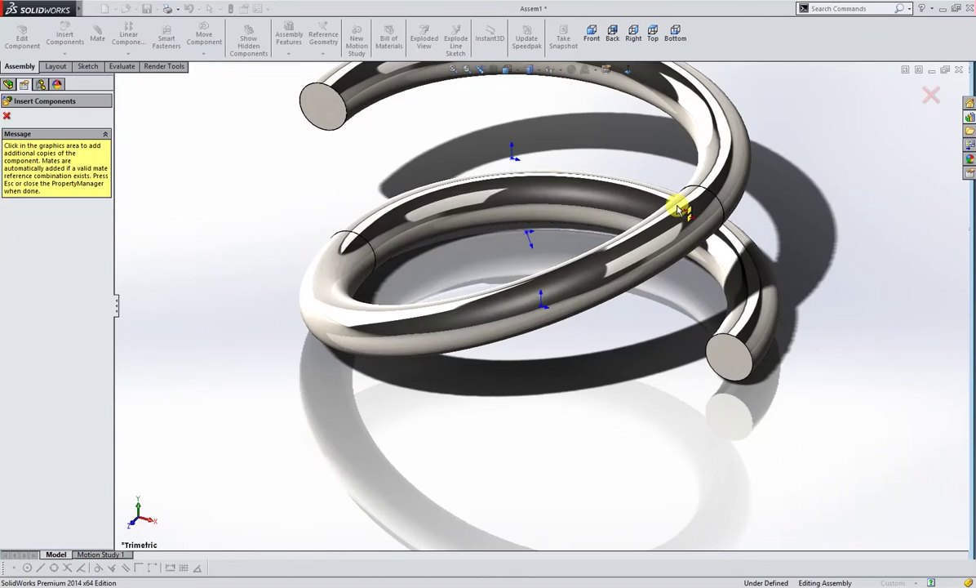
key("f")
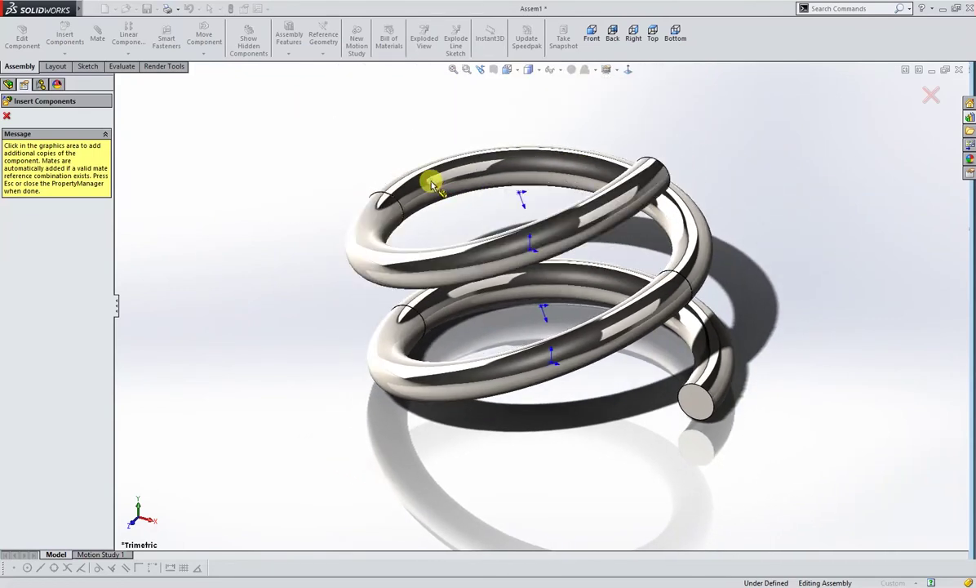
left_click(603, 198)
key("f")
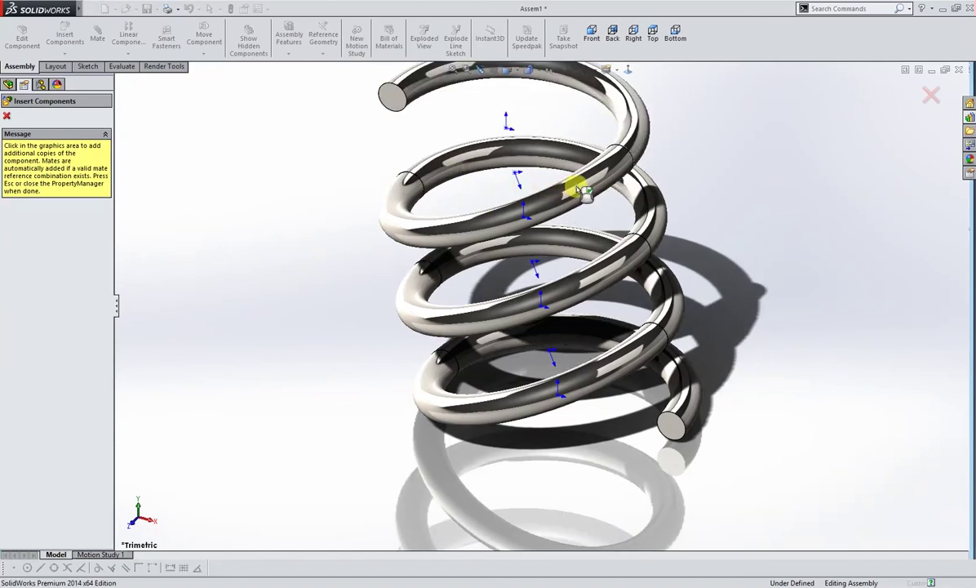
left_click(578, 188)
key("f")
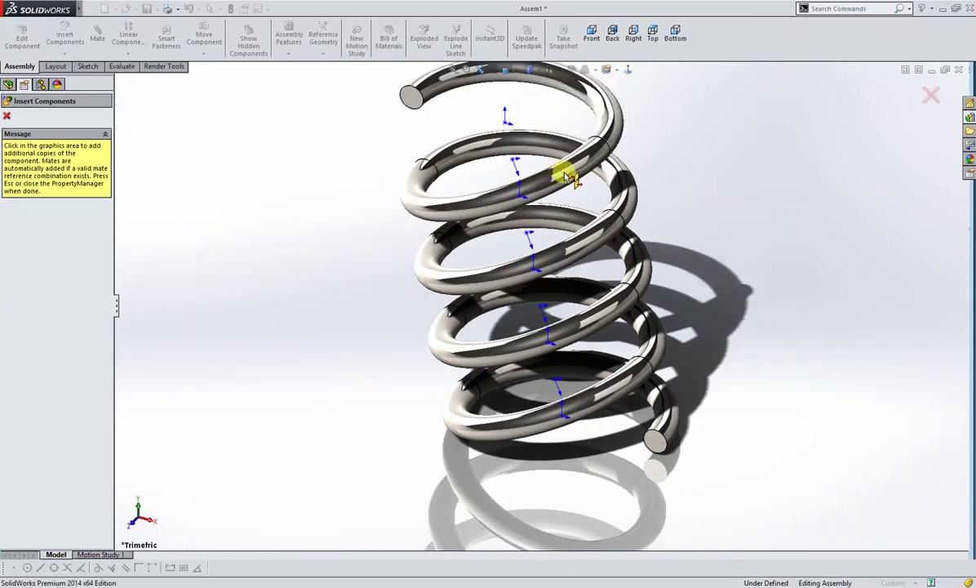
left_click(460, 146)
key("f")
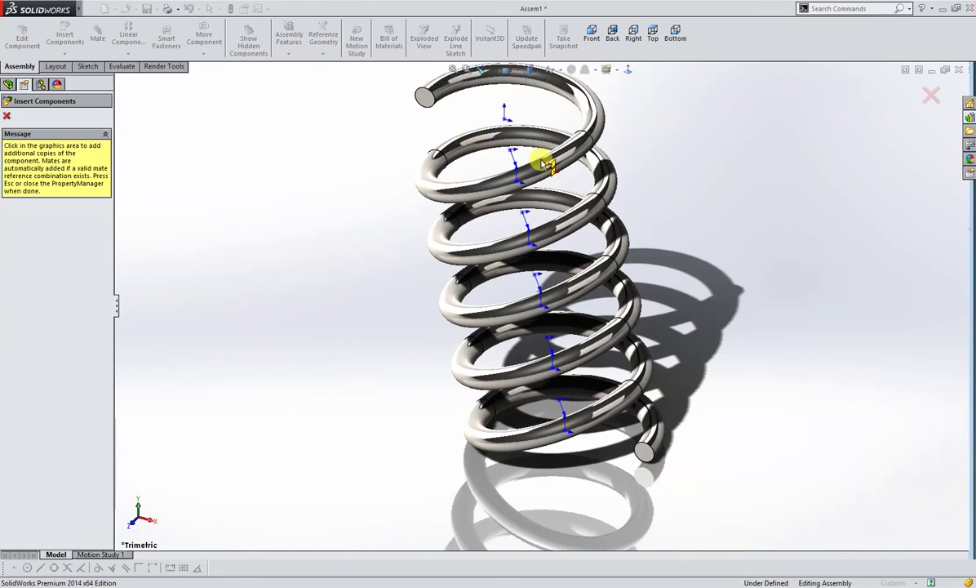
left_click(563, 166)
key("f")
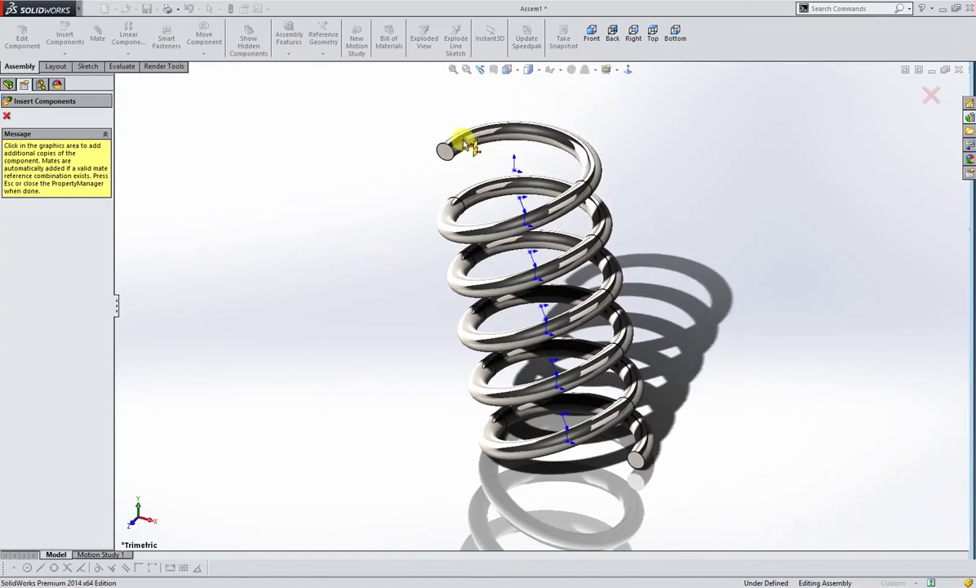
left_click(545, 153)
key("f")
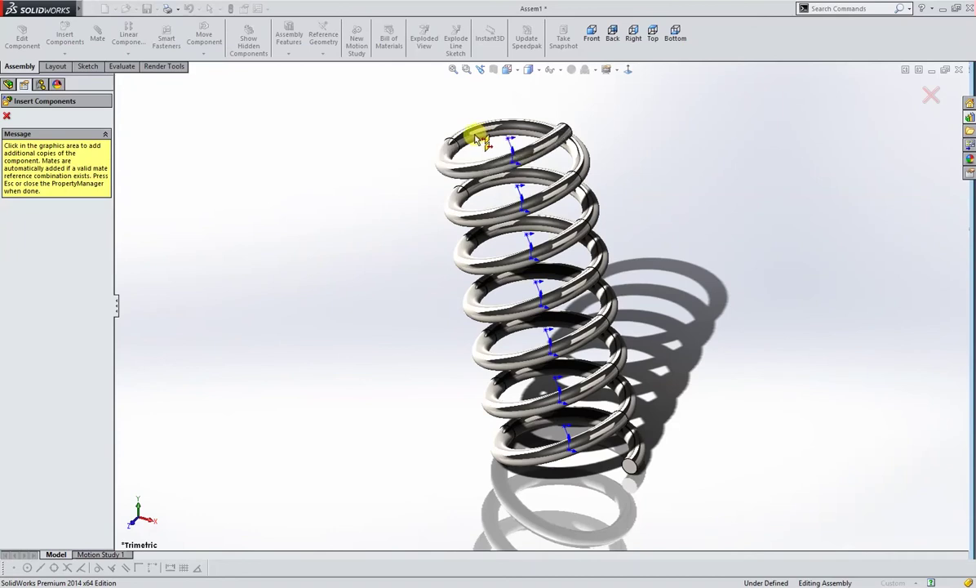
left_click(529, 153)
key("f")
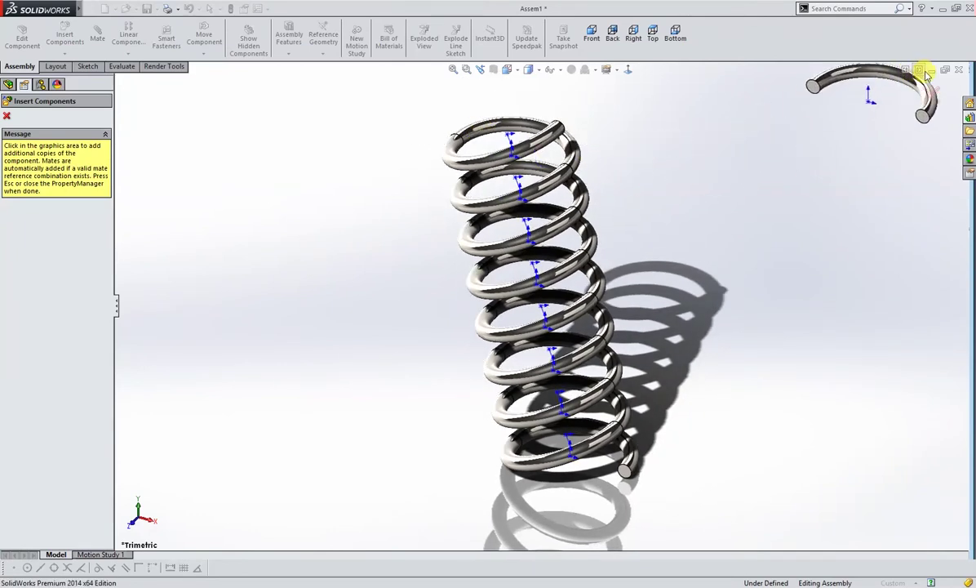
key("Escape")
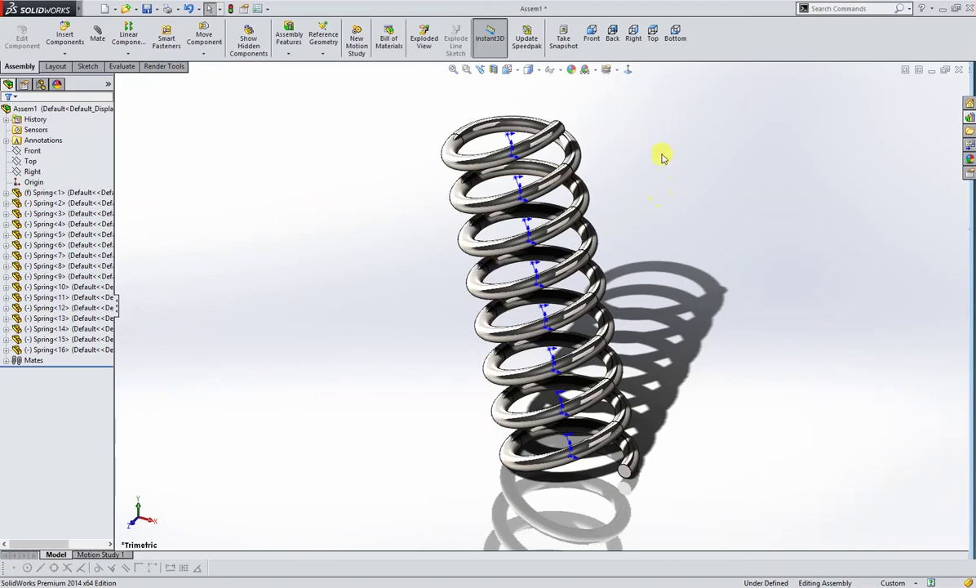
Turn on the display of planes in the assembly.
left_click(559, 70)
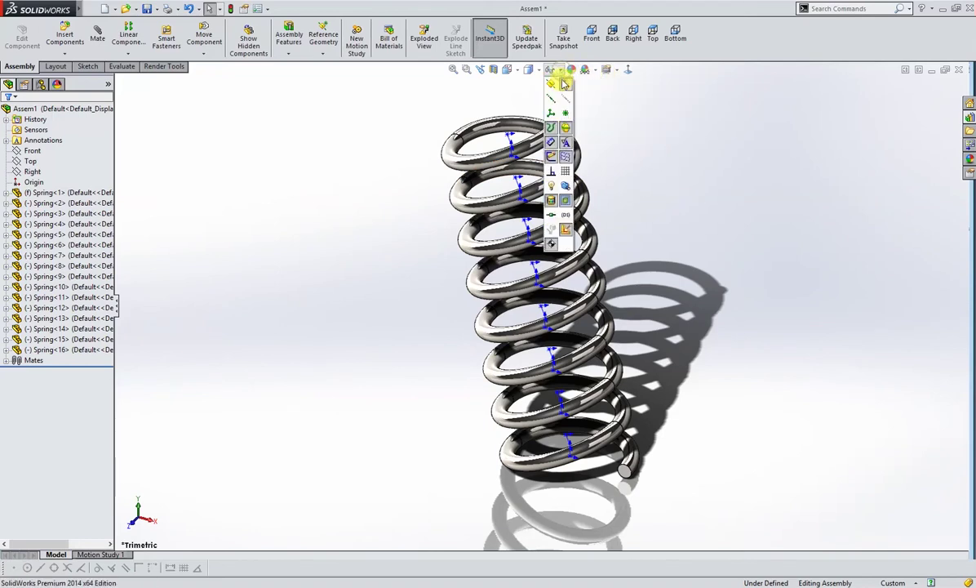
left_click(553, 85)
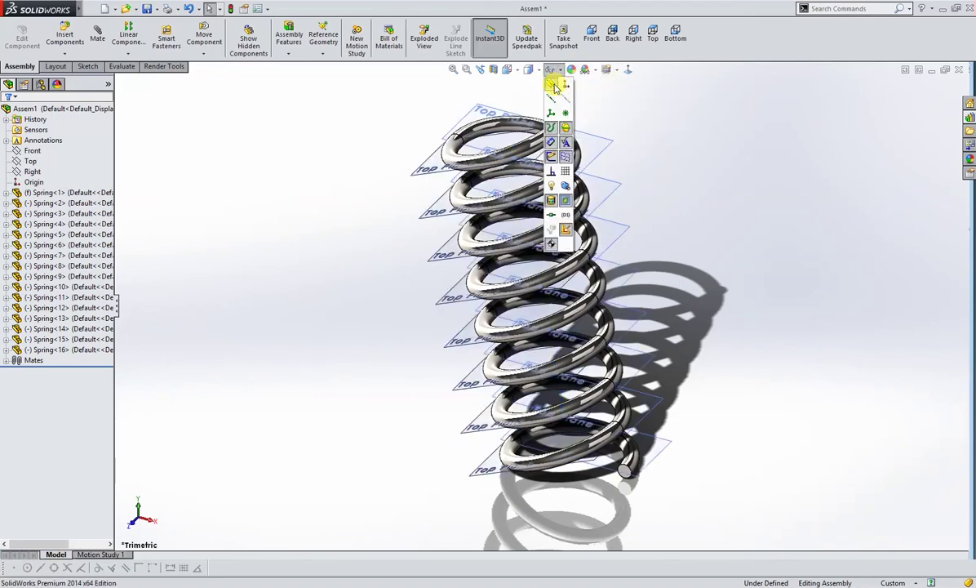
left_click(636, 105)
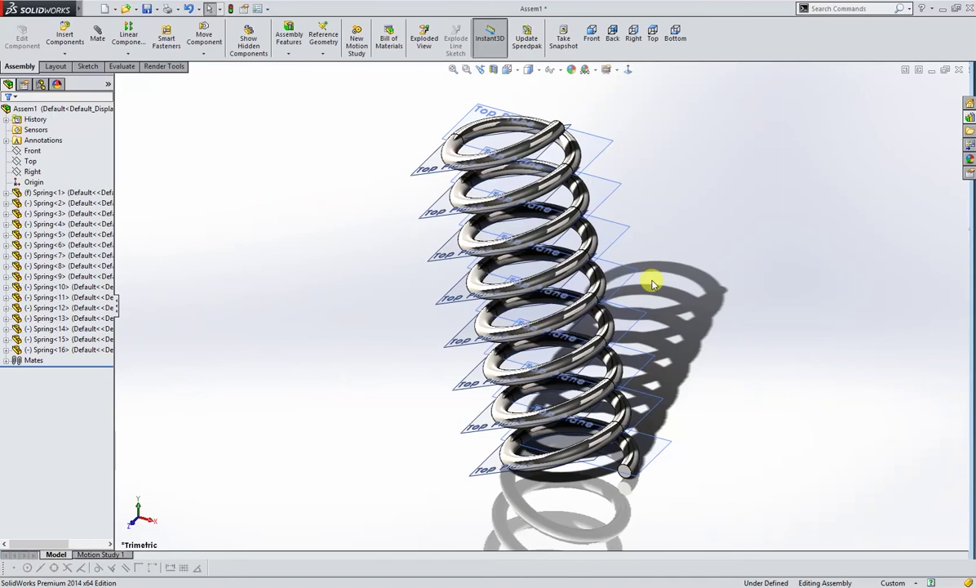
Mate the Top Planes of Spring<5>, <7>, <9>, <11>, <13> and <15> parallel to Spring<3>'s Top Plane using multiple mate mode.
right_click_drag(276, 284, 276, 226)
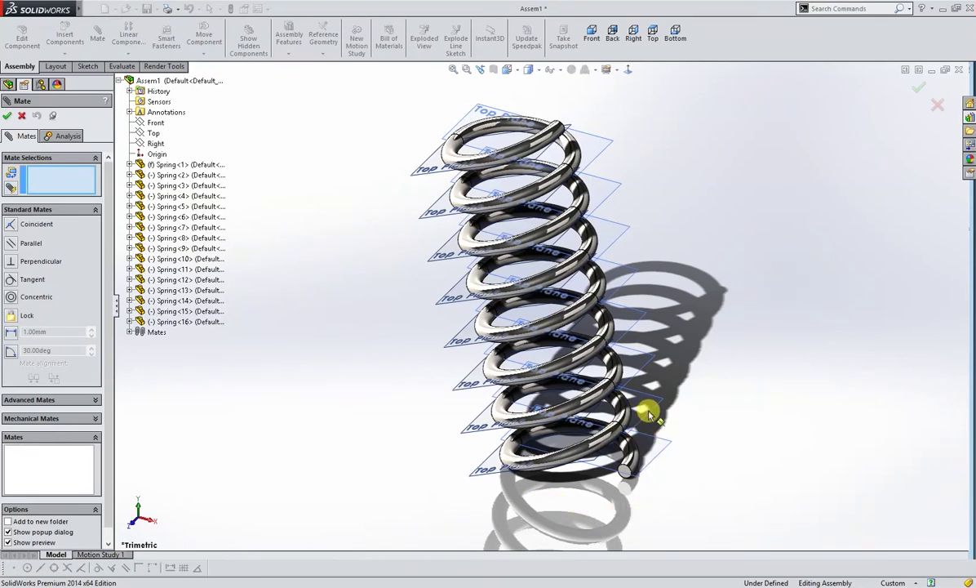
left_click(10, 188)
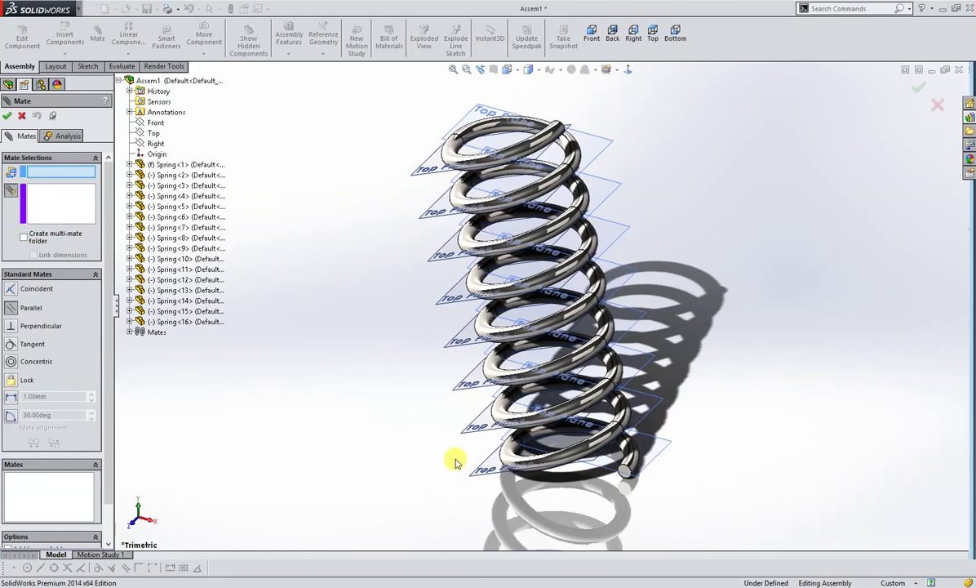
left_click(652, 418)
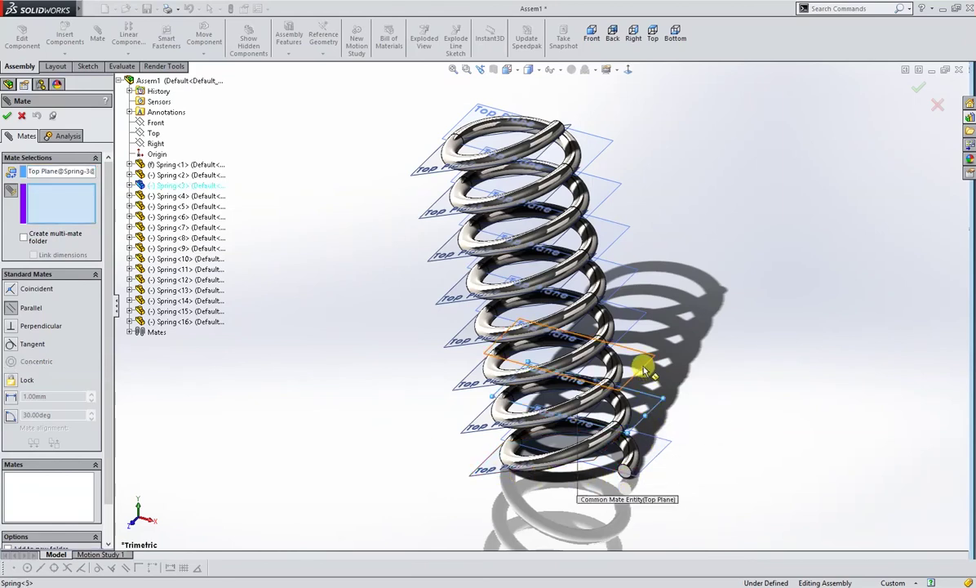
left_click(644, 371)
left_click(632, 331)
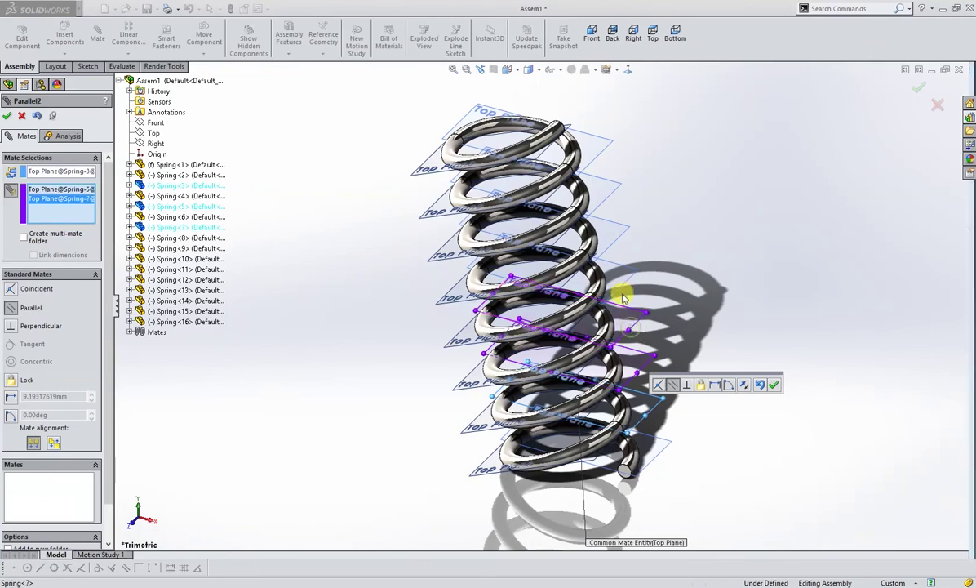
left_click(626, 265)
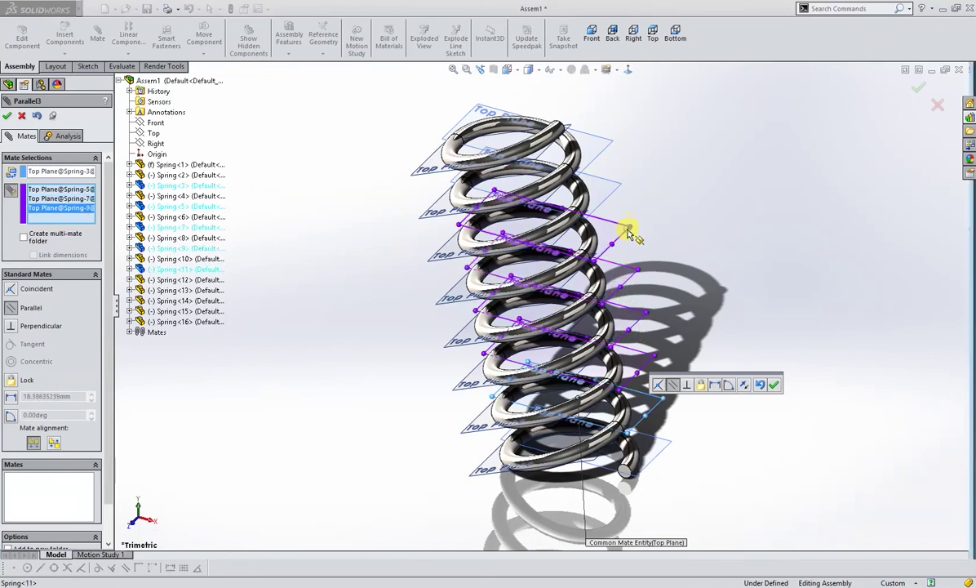
left_click(629, 228)
left_click(611, 196)
left_click(608, 159)
key("Return")
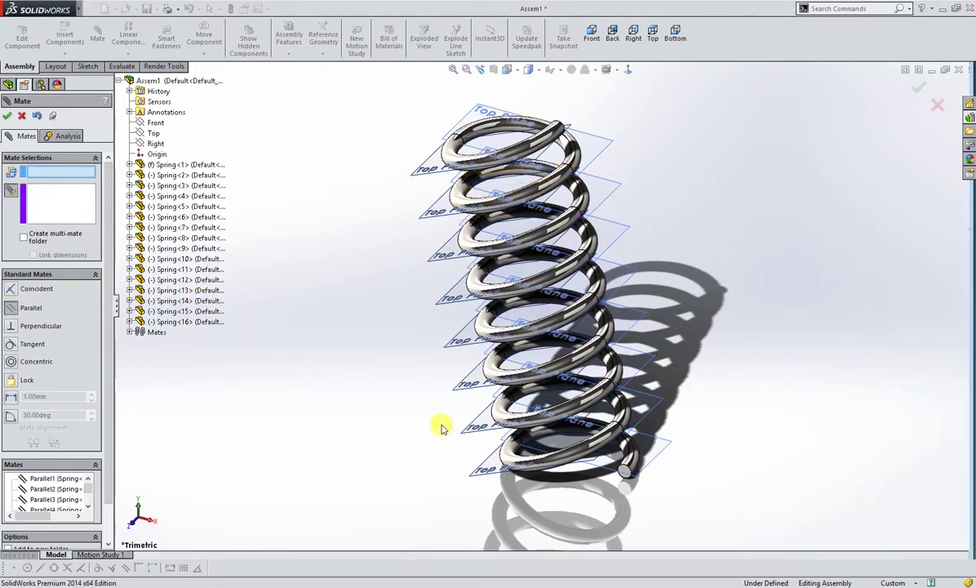
Mate the Top Planes of Spring<12>, <10>, <8>, <6>, <4> and <2> parallel to the Top Plane of Spring<14>.
left_click(437, 222)
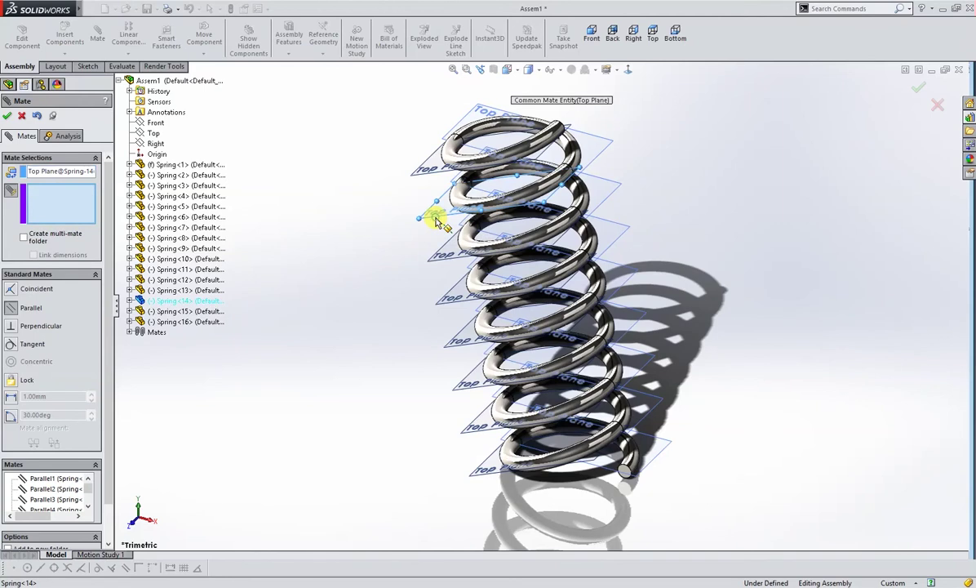
left_click(439, 264)
left_click(443, 301)
left_click(459, 344)
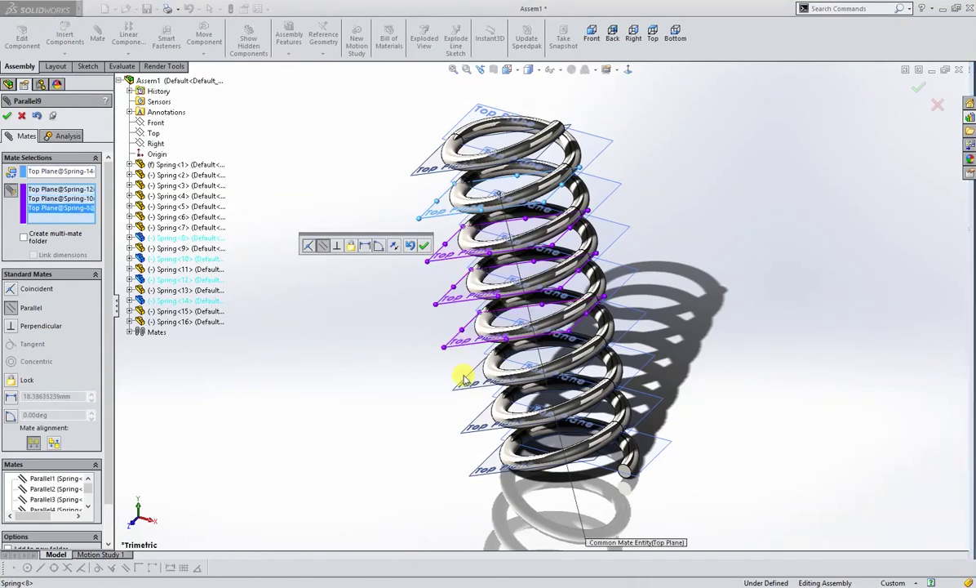
left_click(463, 385)
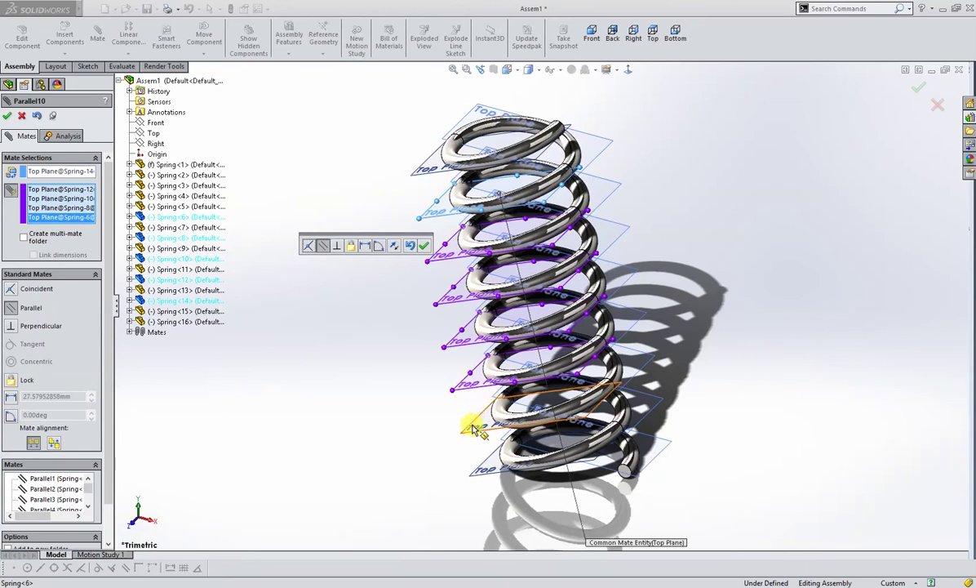
left_click(475, 429)
left_click(474, 471)
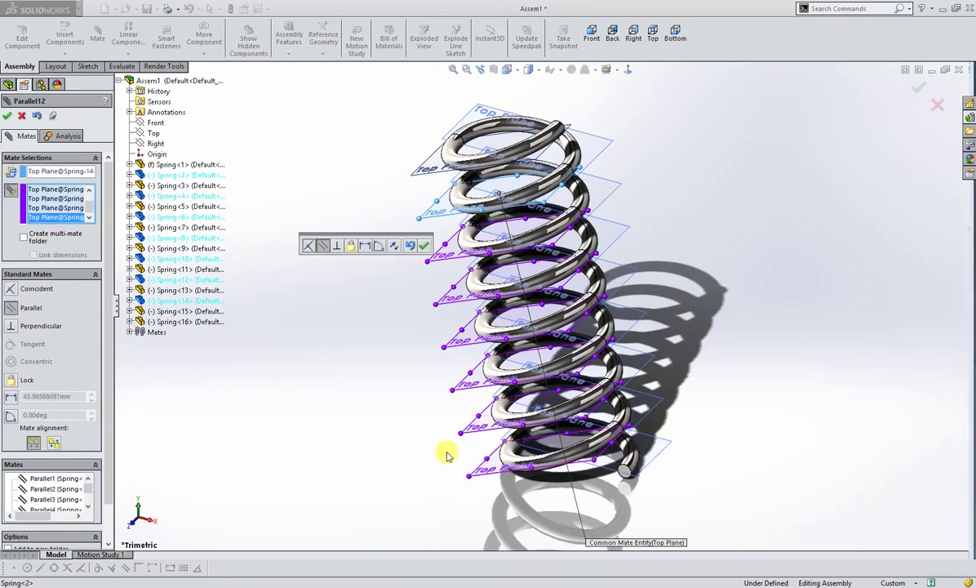
right_click(447, 454)
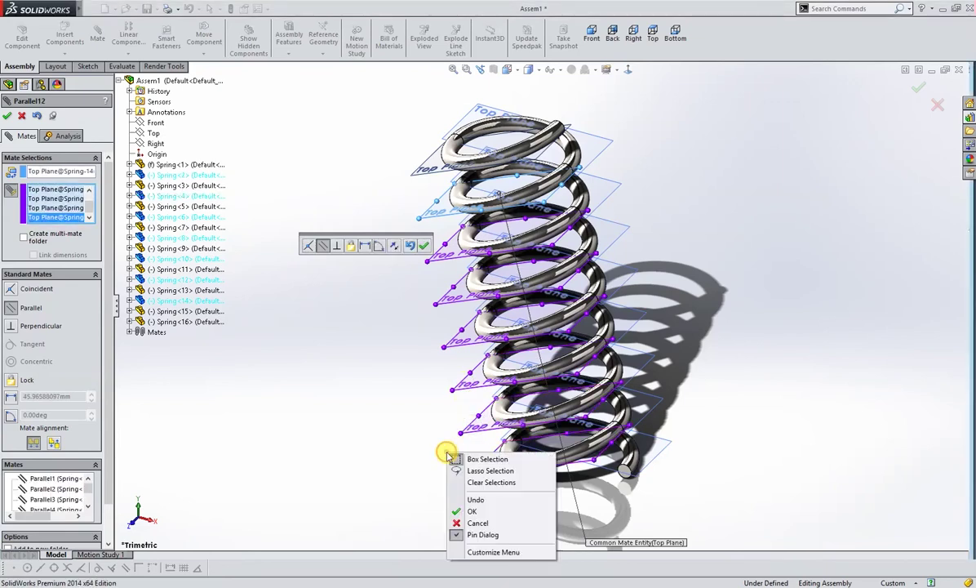
left_click(470, 512)
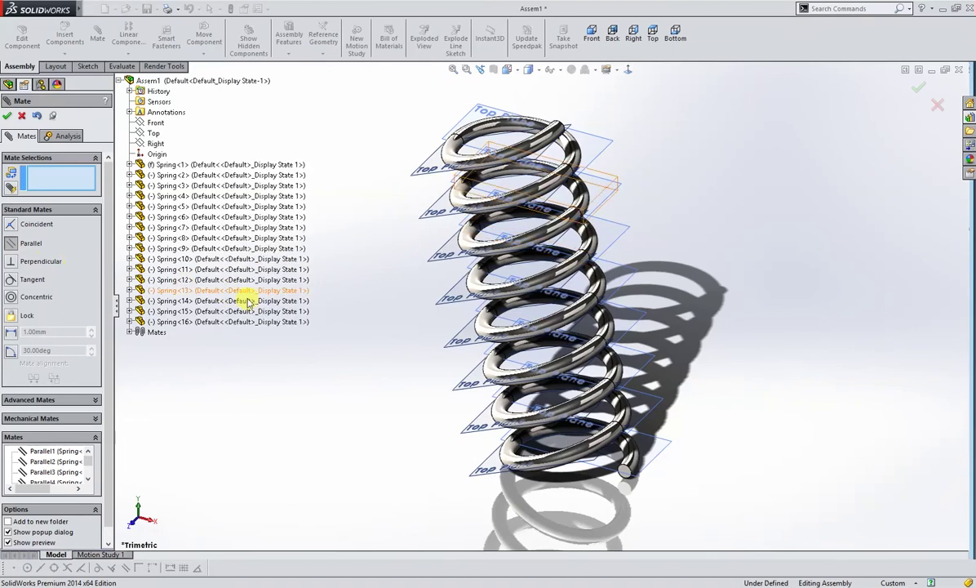
Add a parallel mate between the Top Planes of Spring<16> and Spring<1>.
left_click(427, 167)
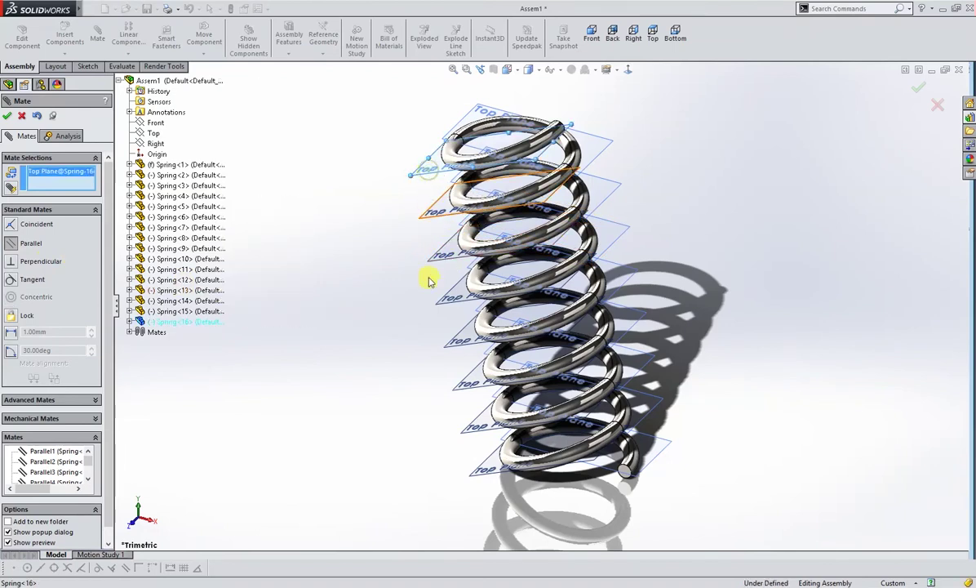
left_click(661, 459)
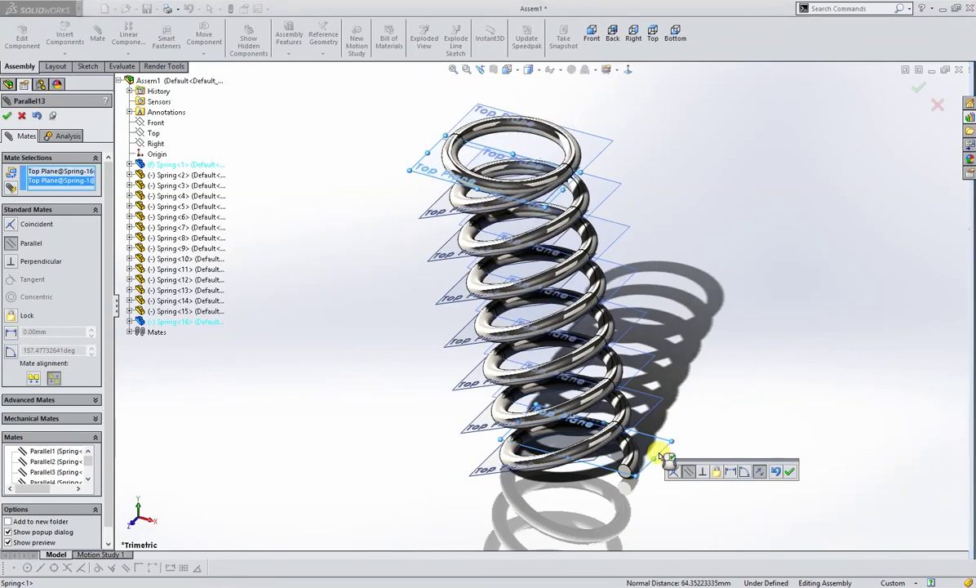
left_click(789, 471)
middle_click_drag(689, 473, 637, 391)
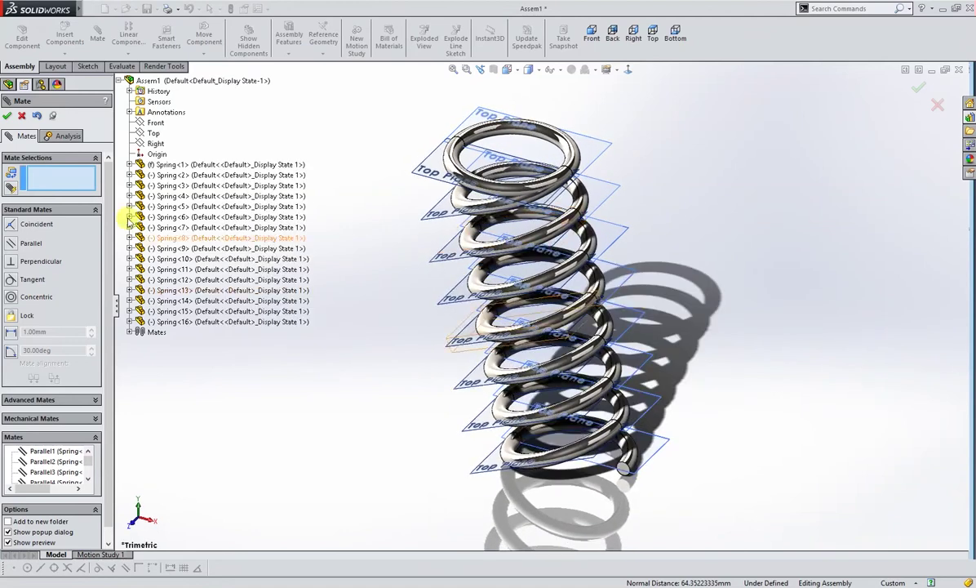
Mate the assembly's Right plane coincident with the Right Plane of Spring<16>, and finish mating.
left_click(154, 144)
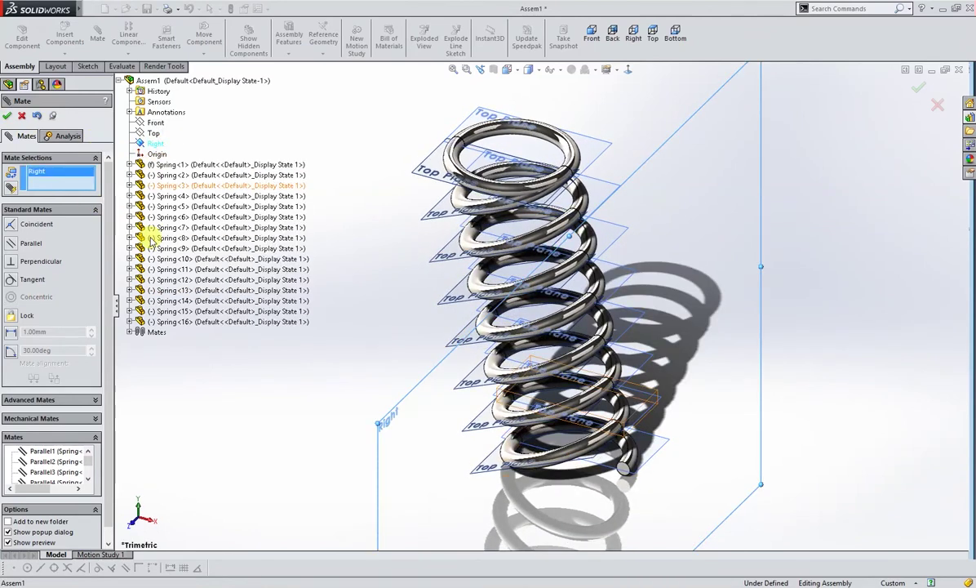
left_click(128, 321)
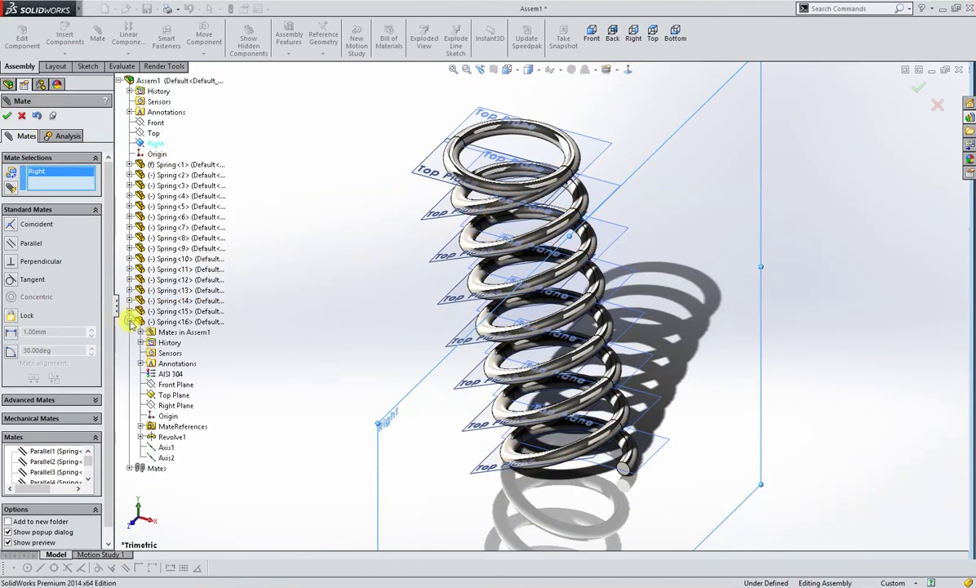
left_click(170, 407)
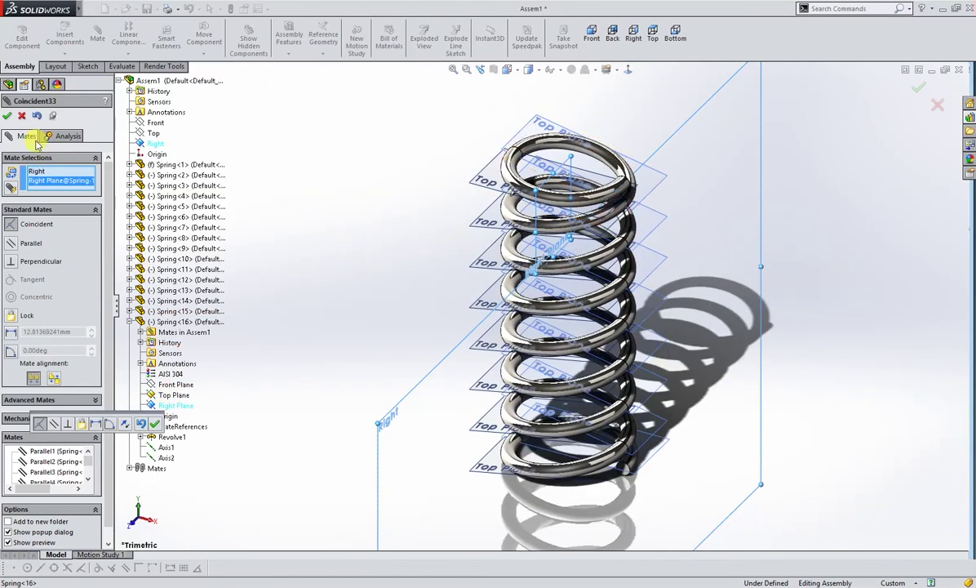
left_click(9, 115)
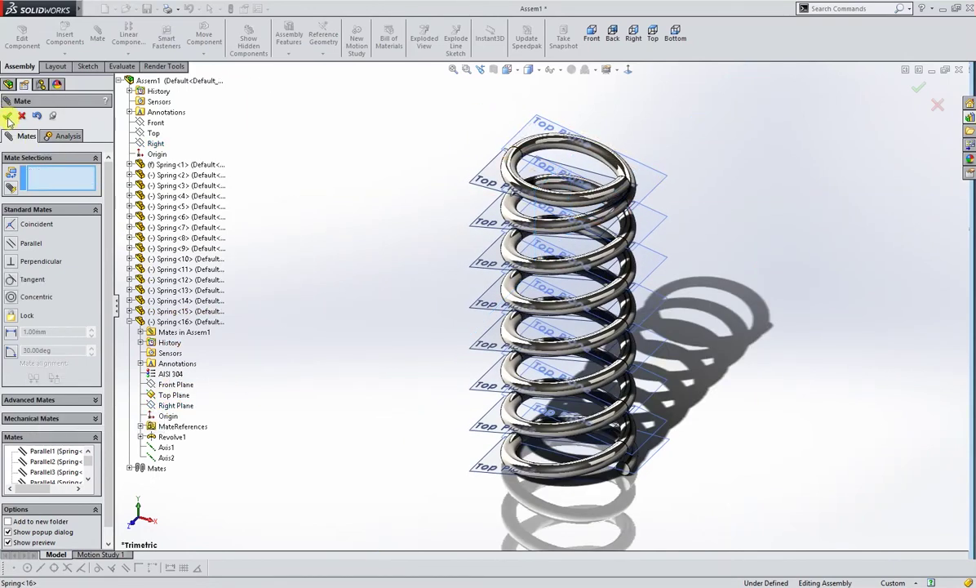
left_click(8, 117)
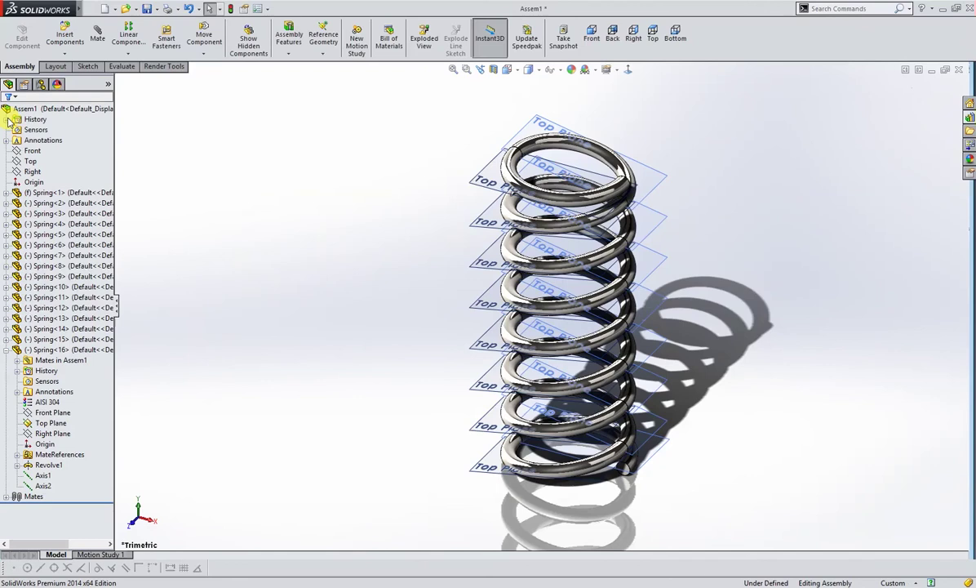
Collapse the Spring<16> feature list and turn off the display of planes in the assembly.
left_click(6, 349)
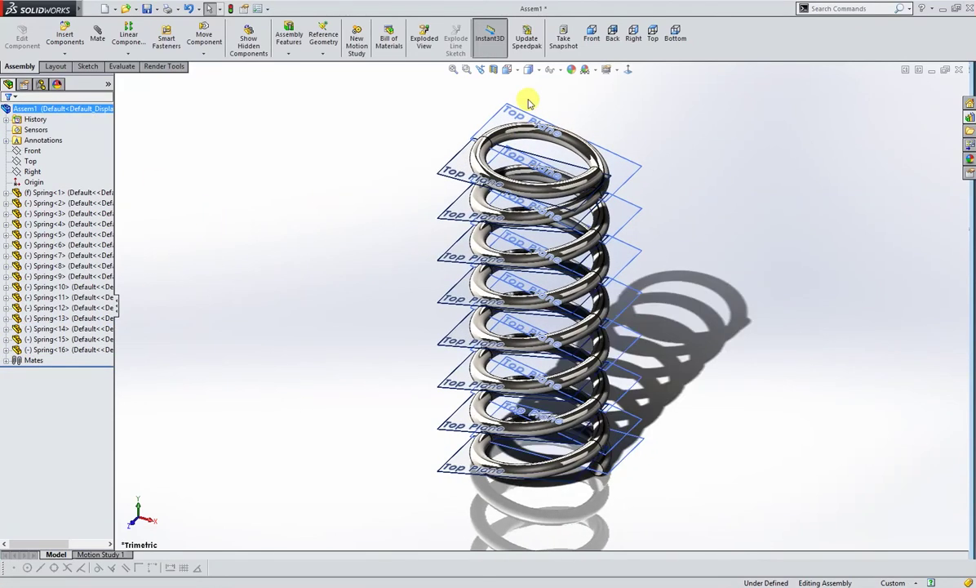
left_click(549, 70)
left_click(545, 88)
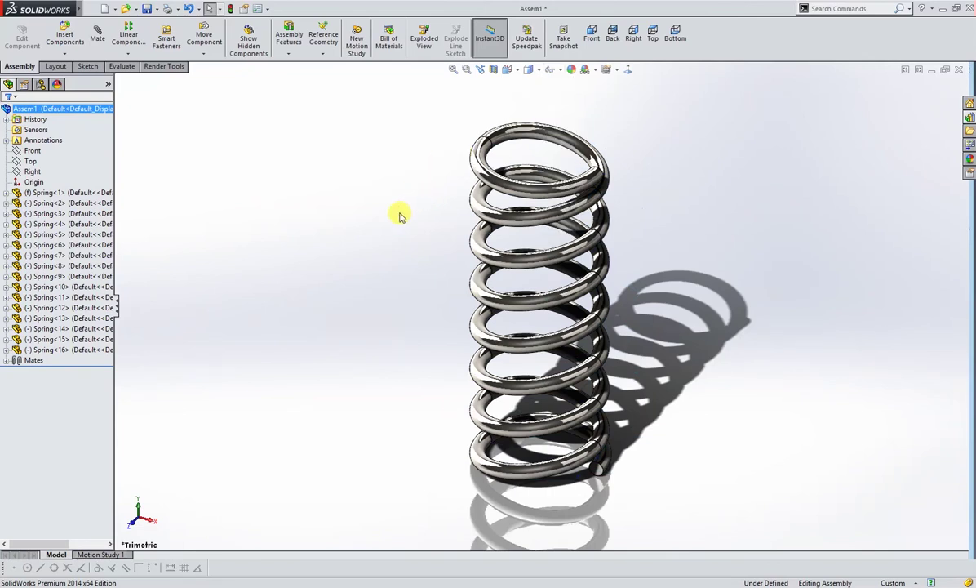
Show the assembly from the front and test the coil's flexing by moving its uppermost ring.
key("ctrl+1")
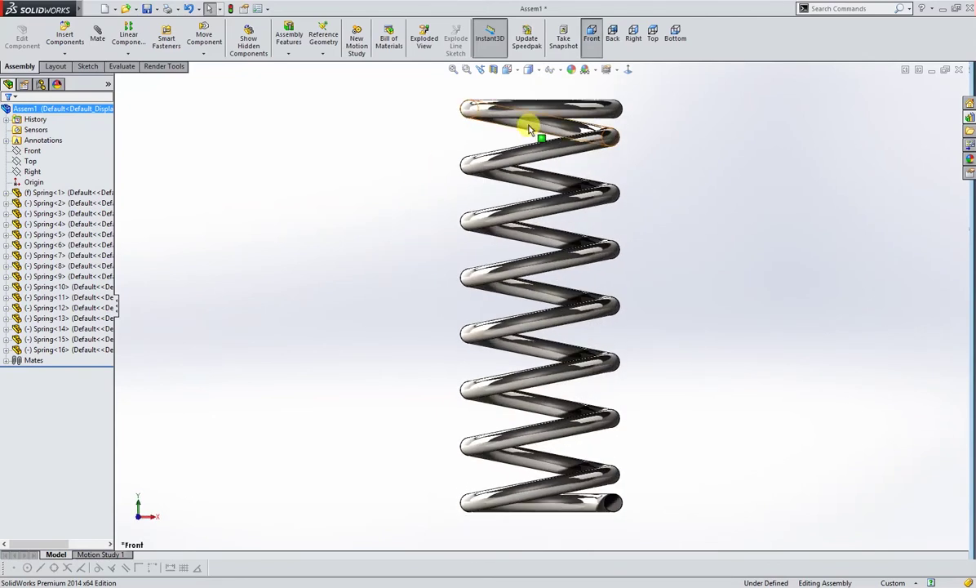
left_click(540, 151)
mouse_move(538, 151)
left_mouse_down()
mouse_move(543, 324)
mouse_move(549, 131)
mouse_move(551, 326)
mouse_move(538, 120)
mouse_move(541, 320)
mouse_move(540, 136)
left_mouse_up()
left_click(383, 239)
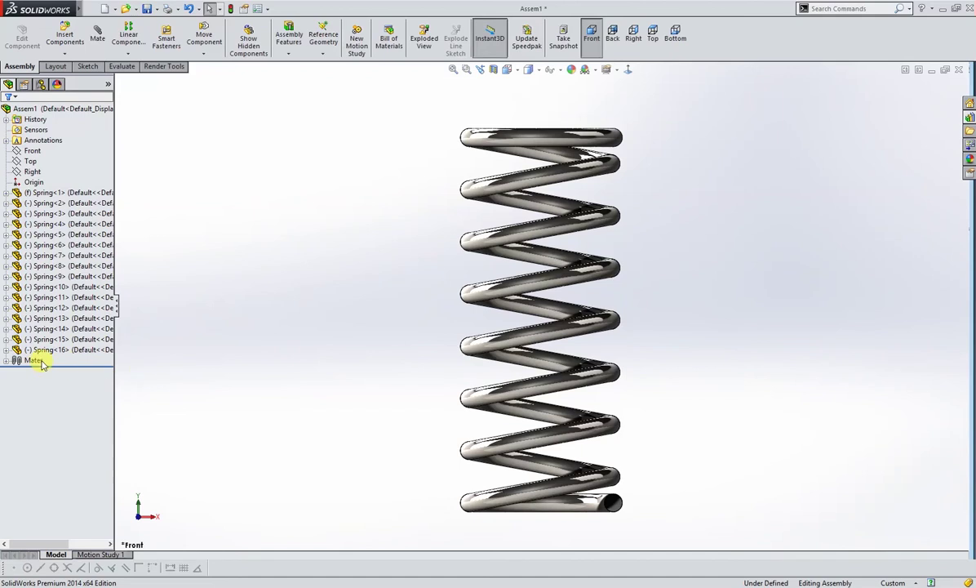
Open Sketch1 of Revolve1 in Spring<16> for editing within the assembly.
left_click(7, 349)
left_click(45, 444)
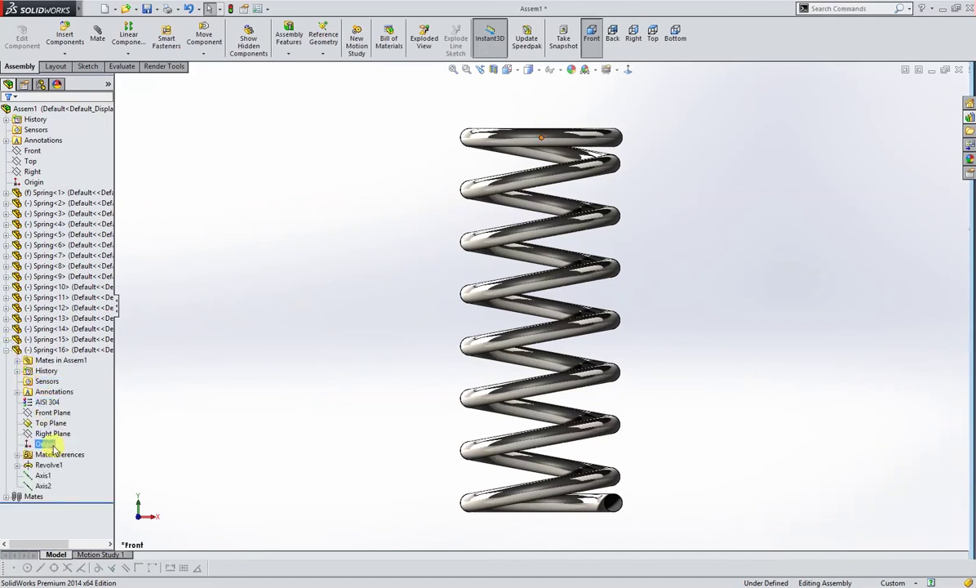
left_click(48, 464)
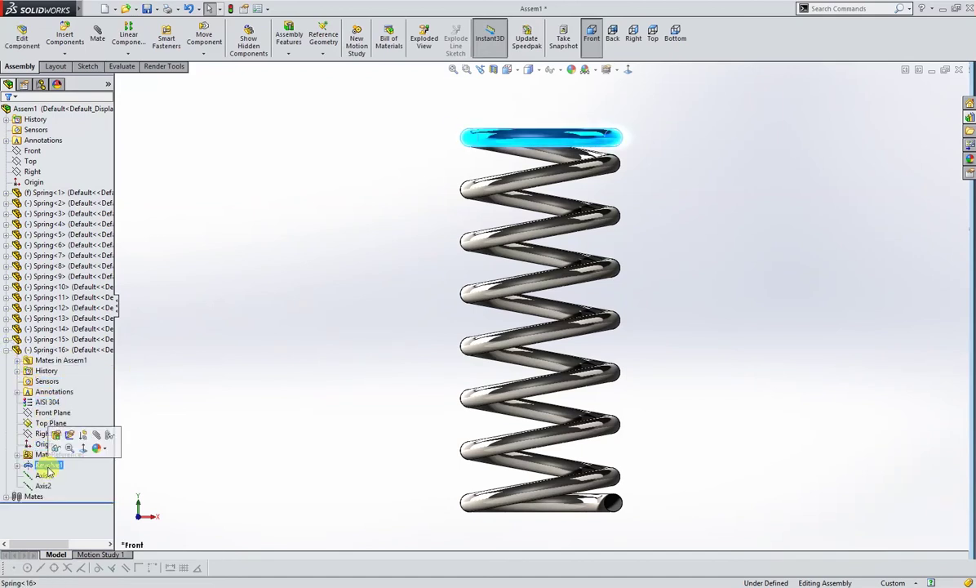
left_click(17, 465)
left_click(65, 476)
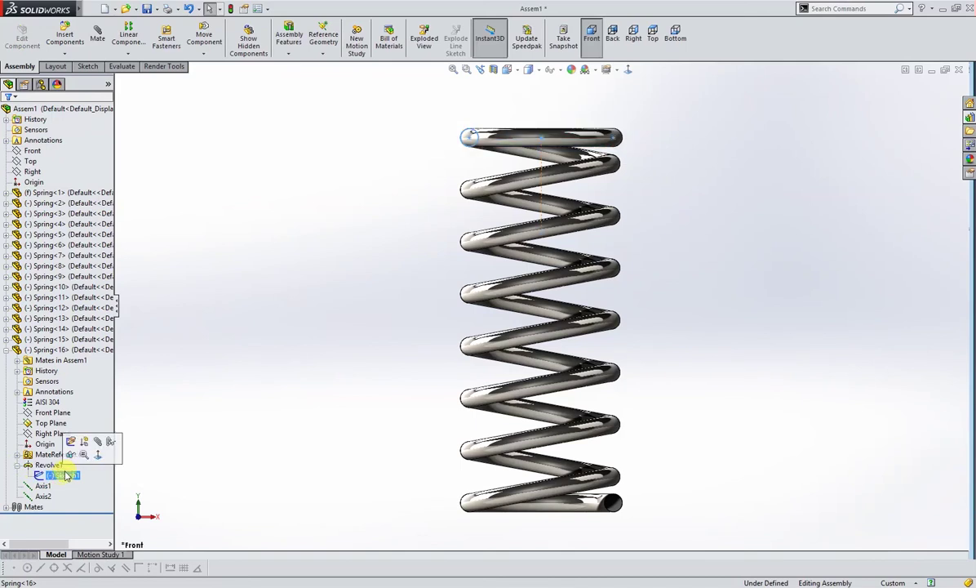
left_click(72, 443)
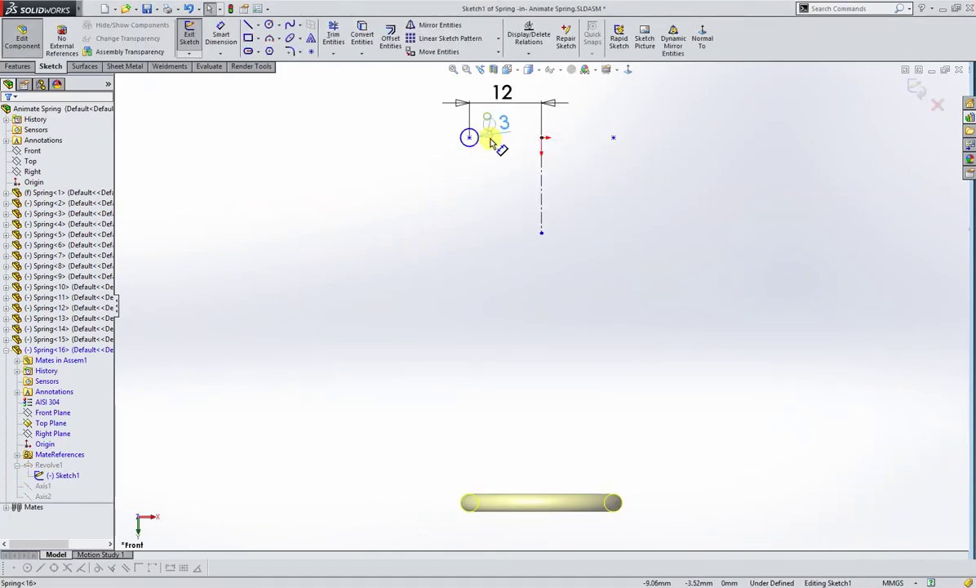
Set the wire circle's diameter to 10 mm and its distance from the revolve centerline to 25 mm.
left_click(411, 176)
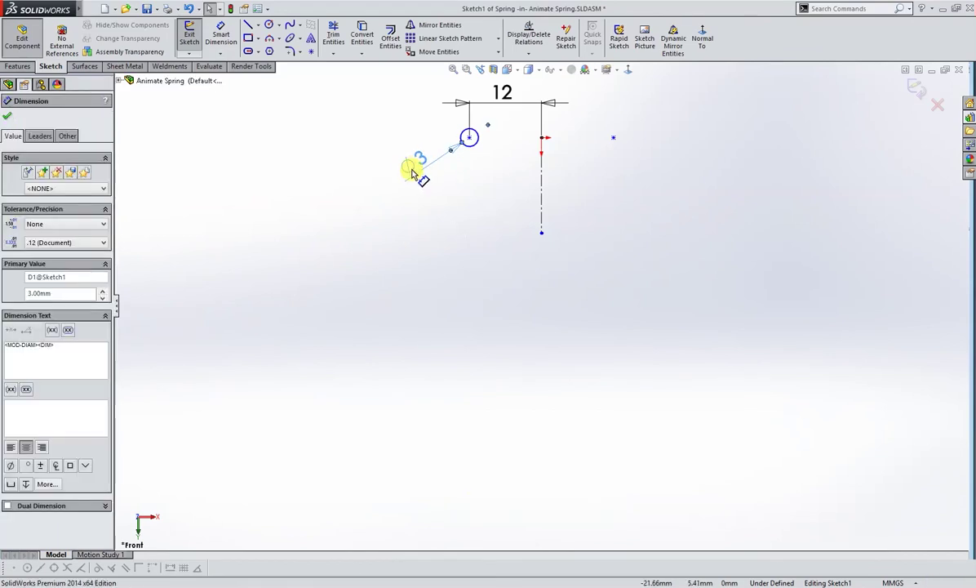
double_click(419, 166)
type("10")
key("Return")
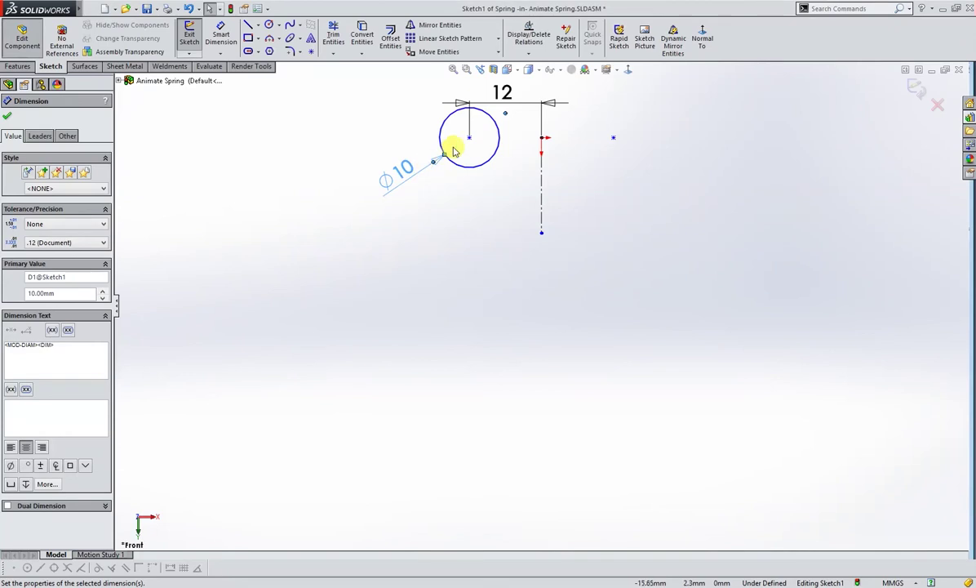
double_click(504, 92)
type("25")
key("Return")
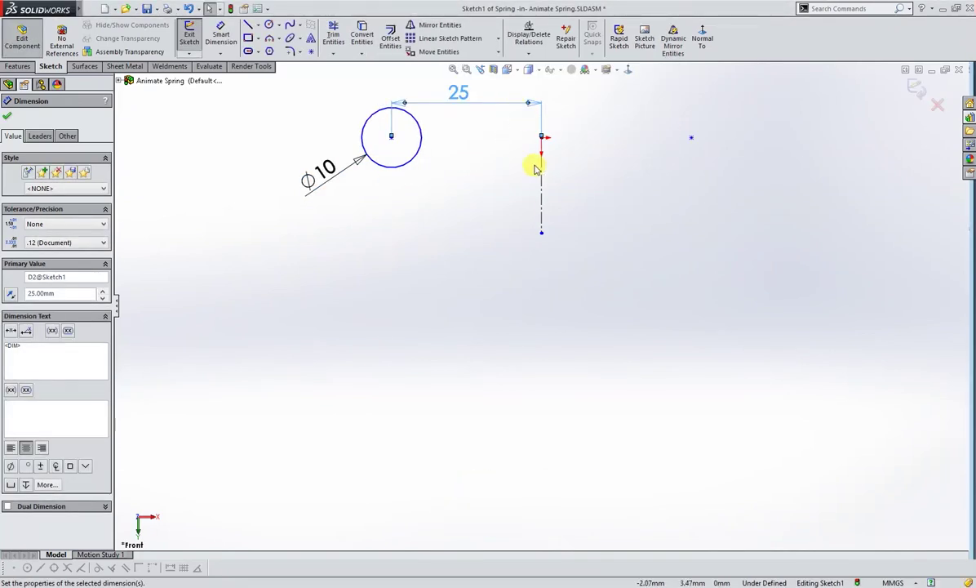
left_click(542, 170)
left_click(581, 176)
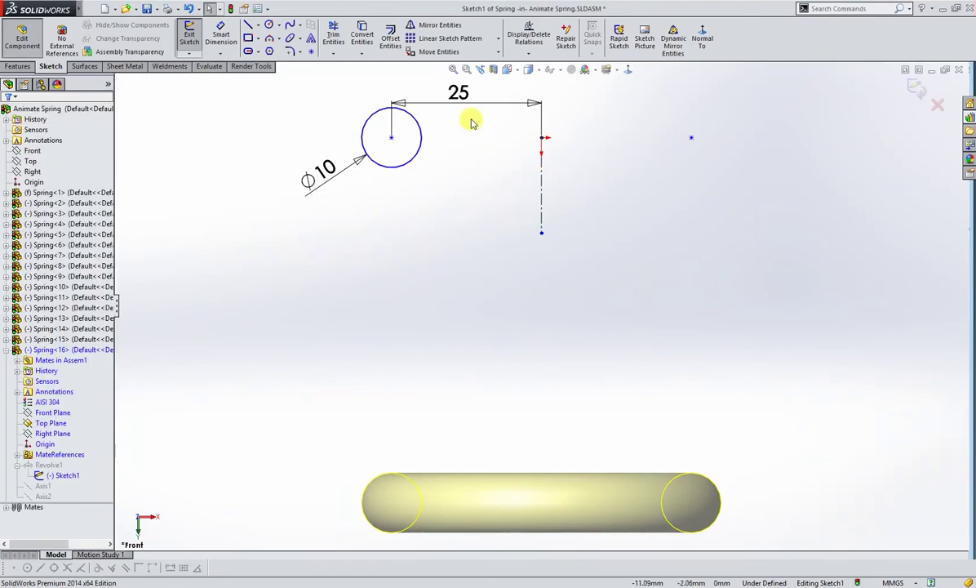
Reposition the 25 and 10 mm dimensions clear of the profile, and exit the sketch and component editing.
left_click_drag(462, 95, 463, 88)
left_click(468, 149)
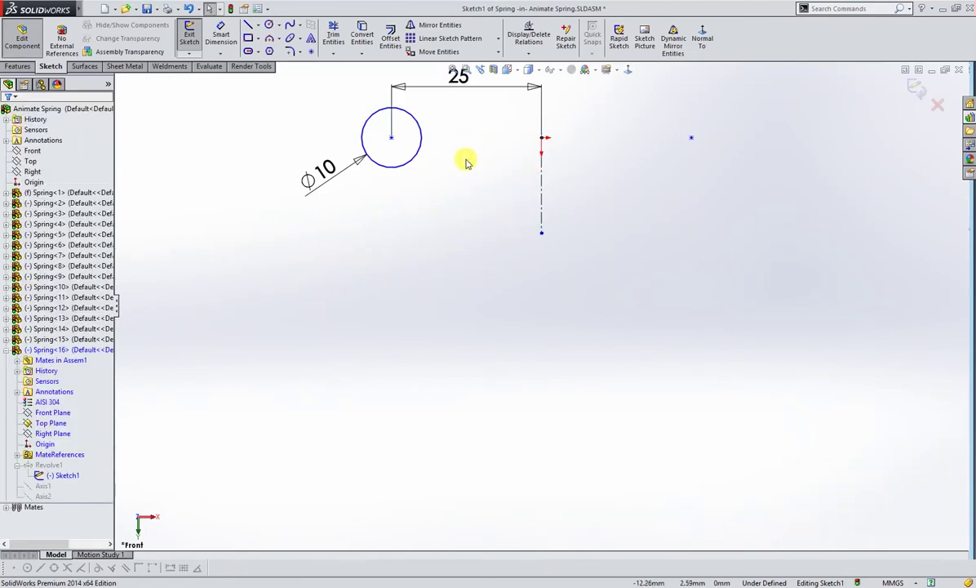
key("z")
left_click_drag(396, 227, 388, 235)
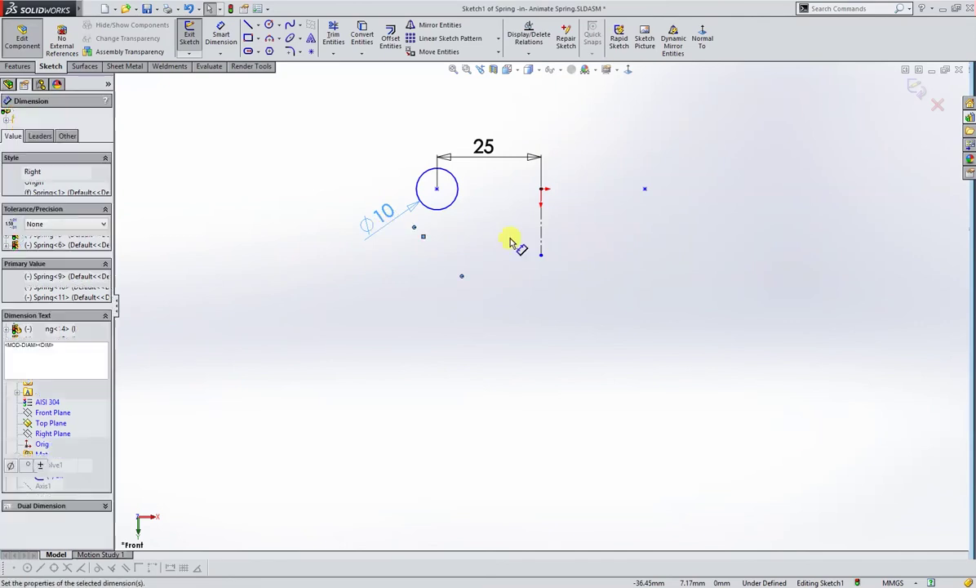
left_click(920, 87)
left_click(923, 96)
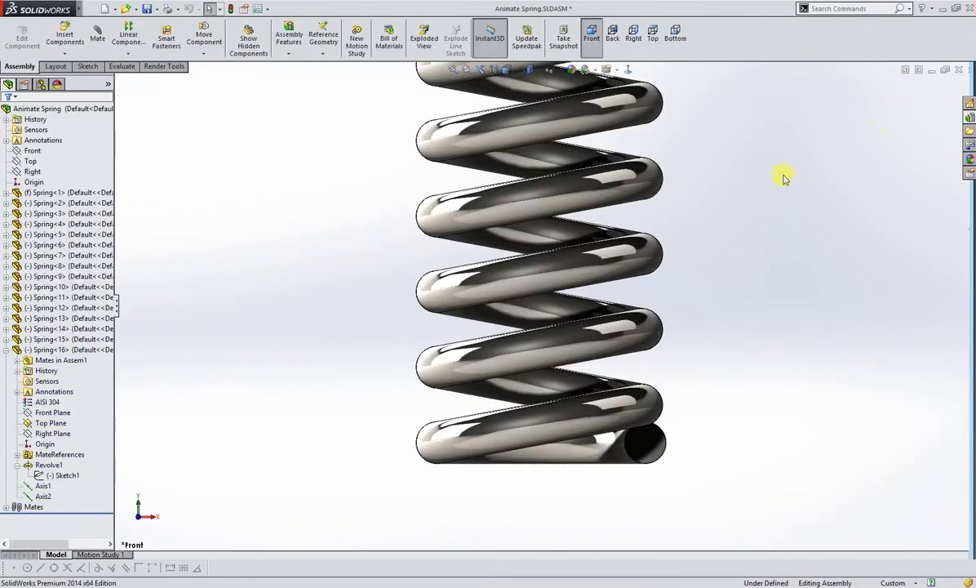
Test the resized coil's flexing by moving its uppermost ring upward.
key("f")
left_click_drag(556, 146, 555, 122)
left_click(657, 191)
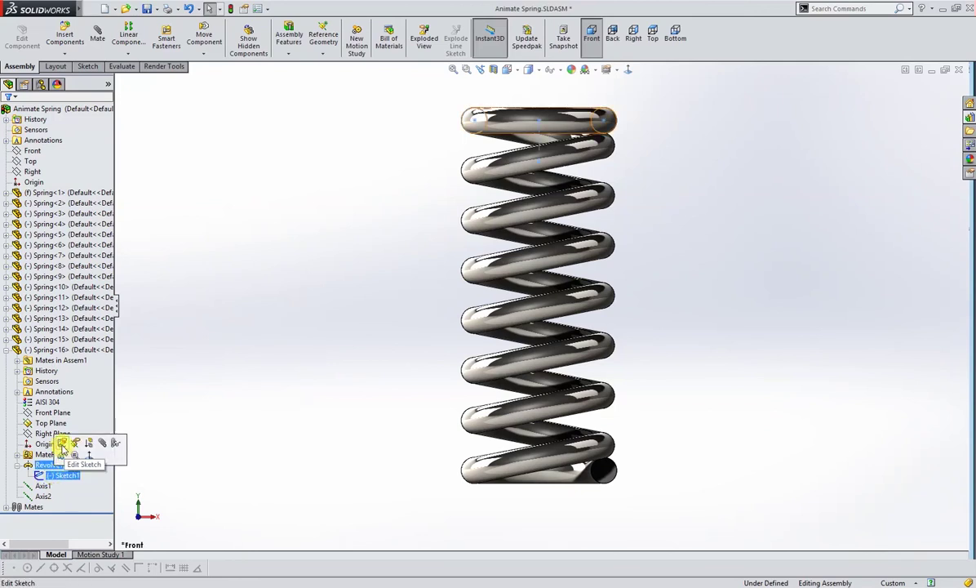
Edit Sketch1 of Revolve1 in Spring<16> again and set the wire circle's diameter to 6 mm.
left_click(72, 446)
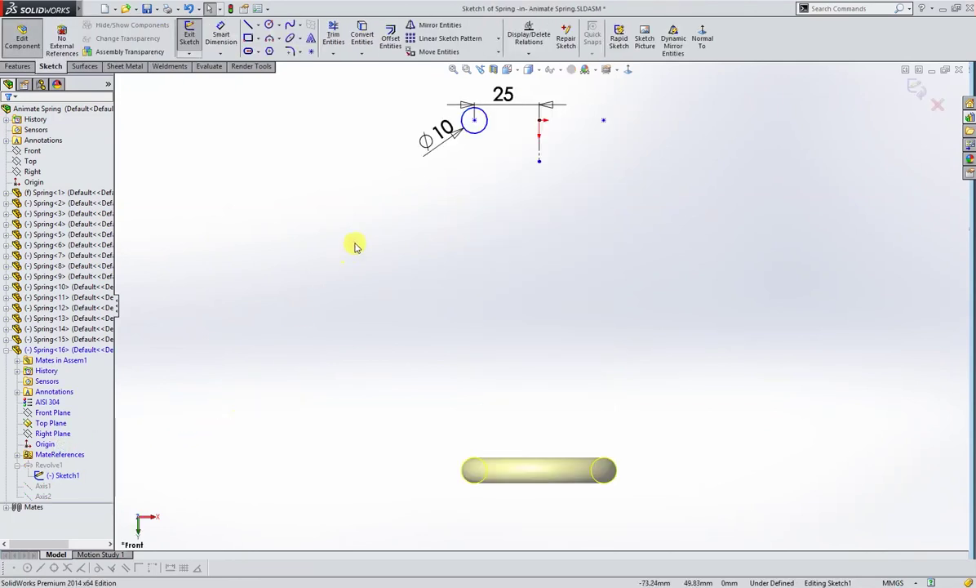
double_click(430, 137)
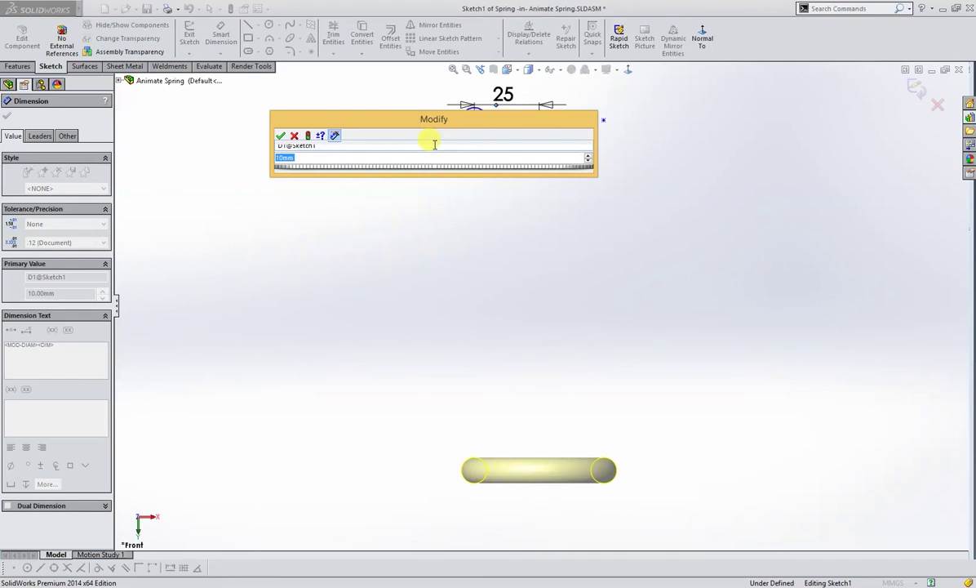
type("6")
key("Return")
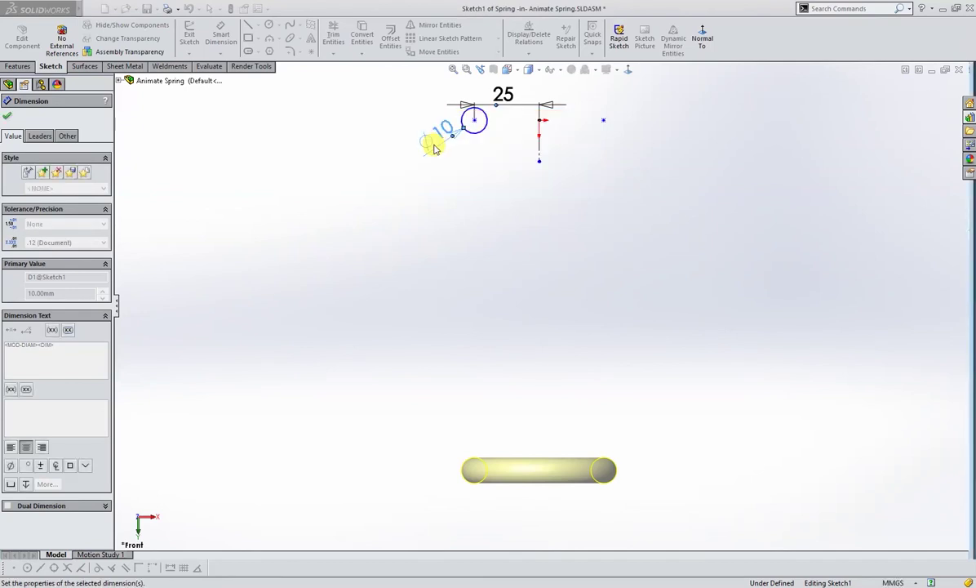
Set the wire circle's distance from the revolve centerline to 15 mm, and exit the sketch and component editing.
left_click(499, 93)
double_click(502, 93)
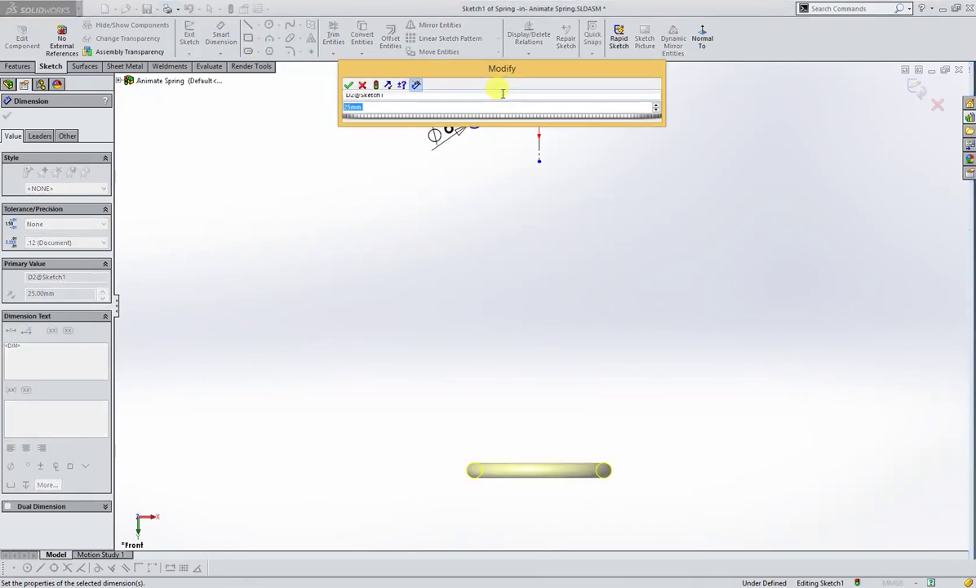
type("15")
key("Return")
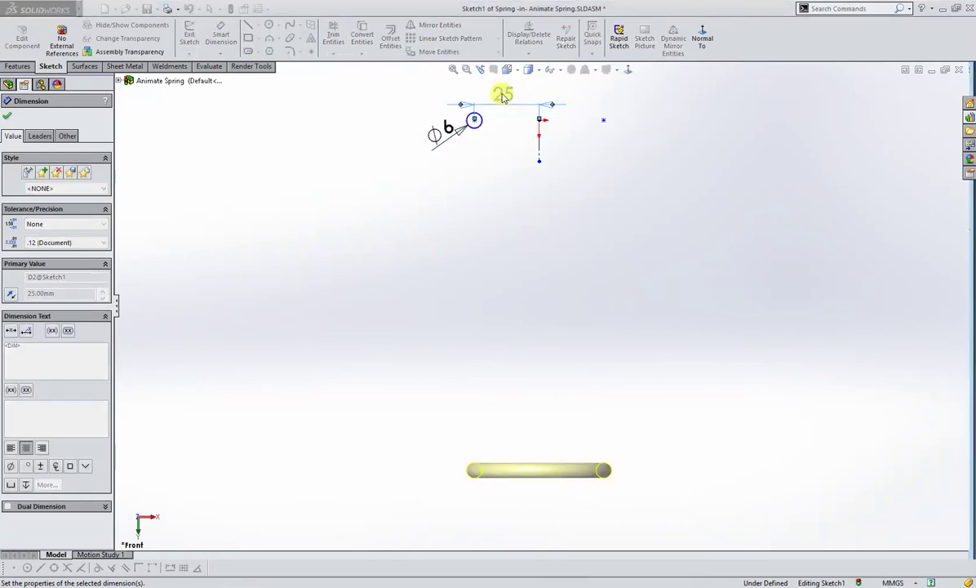
left_click(617, 125)
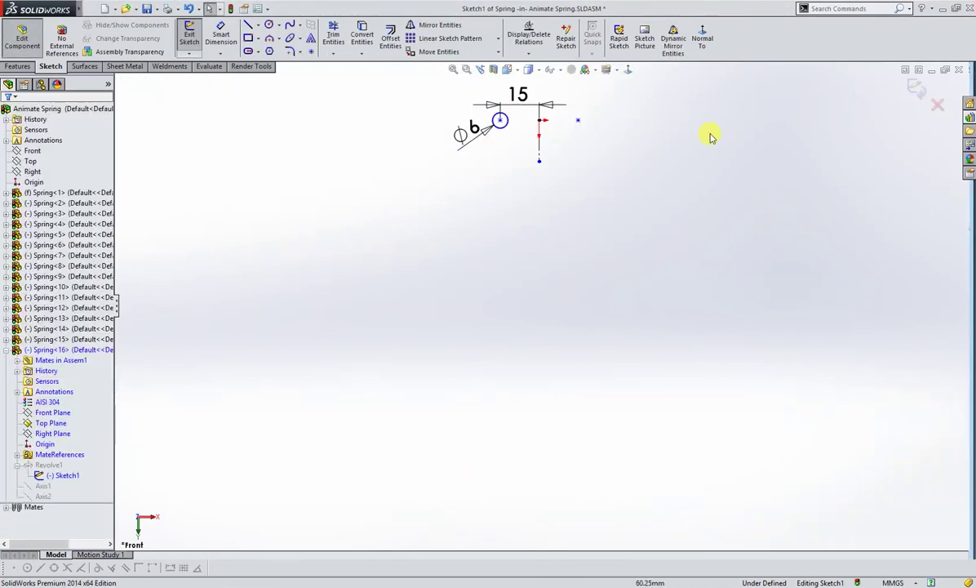
left_click(917, 92)
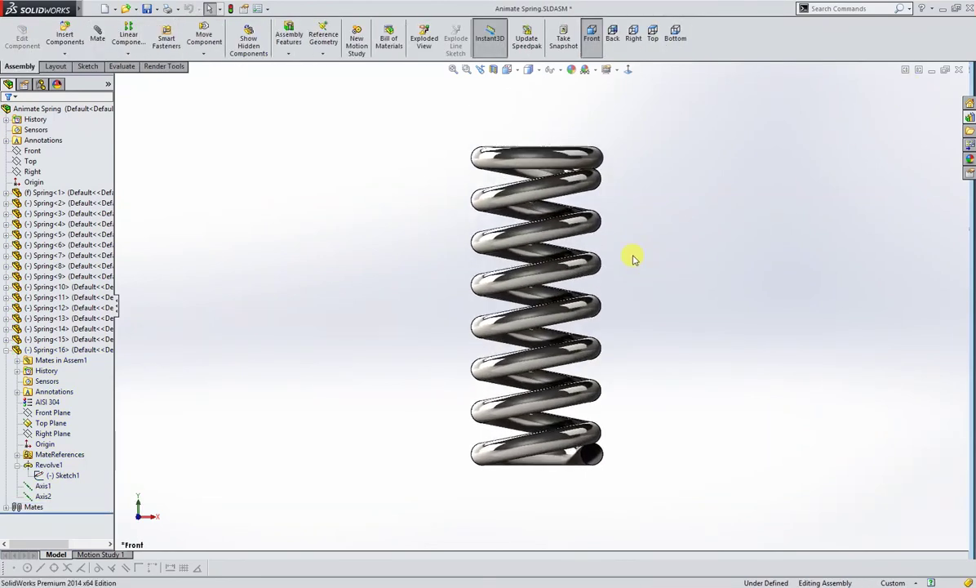
Compress and stretch the smaller coil in the front view by moving its uppermost ring down and up.
left_click(568, 167)
left_click_drag(561, 267, 554, 138)
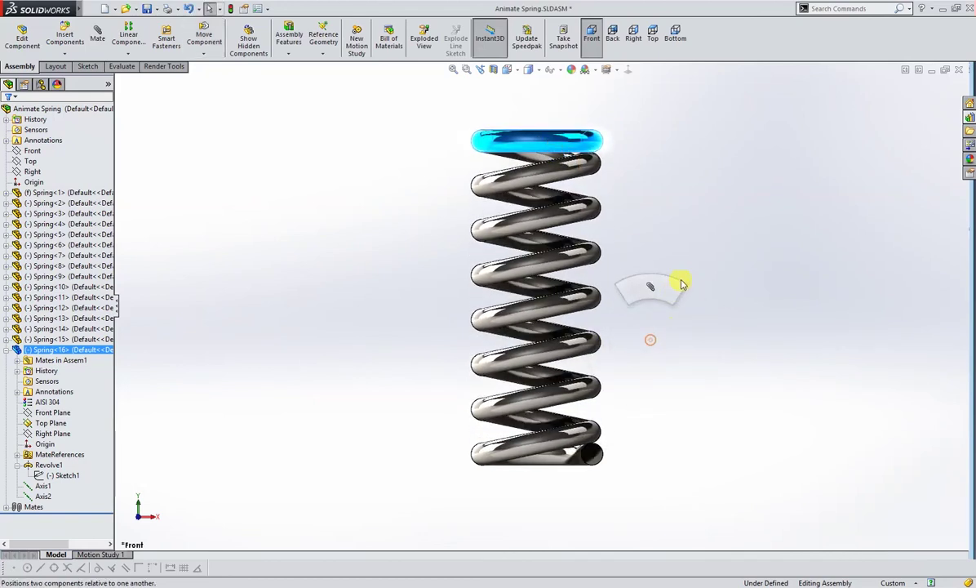
left_click(653, 283)
middle_click_drag(693, 294, 603, 261)
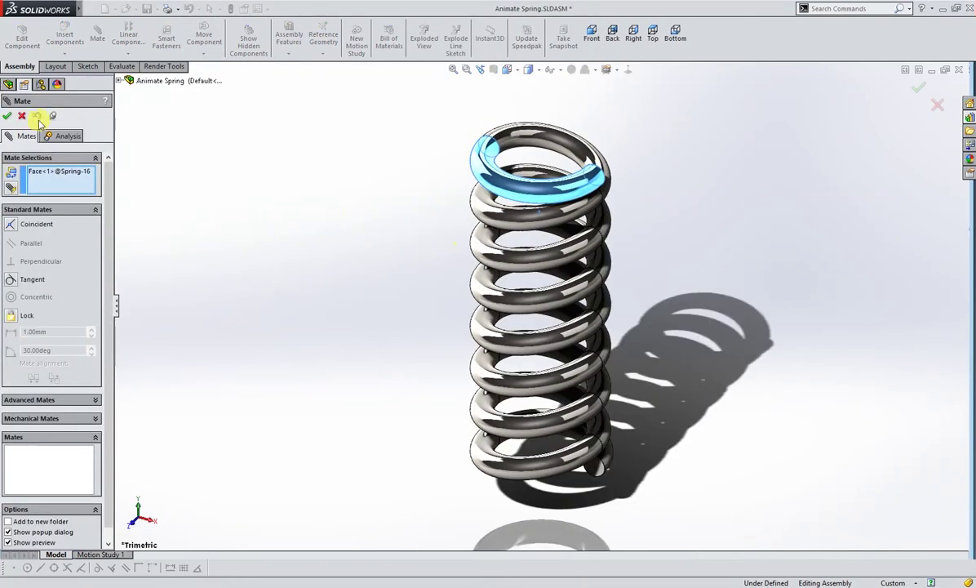
left_click(23, 116)
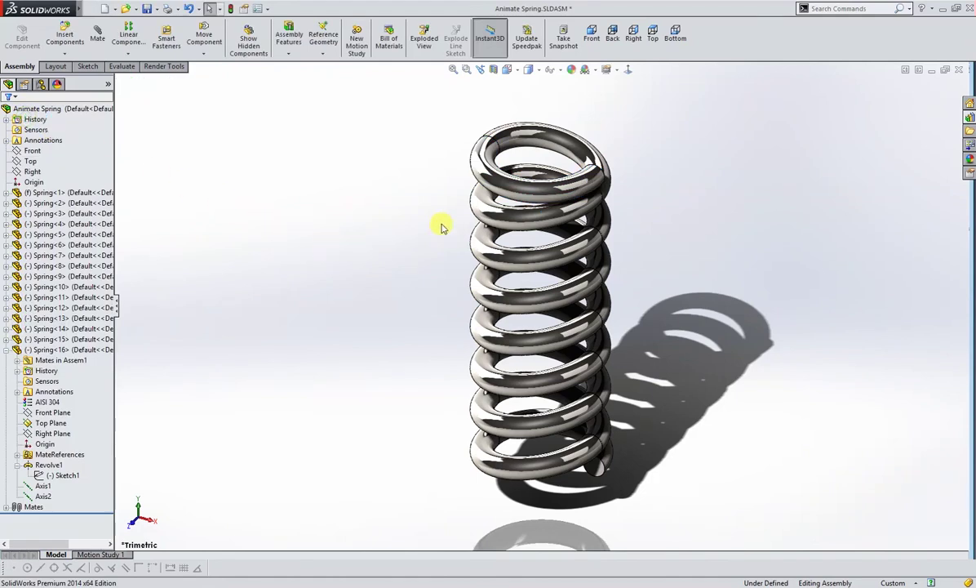
Stretch the coil further in the trimetric view by raising its uppermost ring, and clear the selection.
left_click_drag(519, 192, 539, 187)
left_click(718, 204)
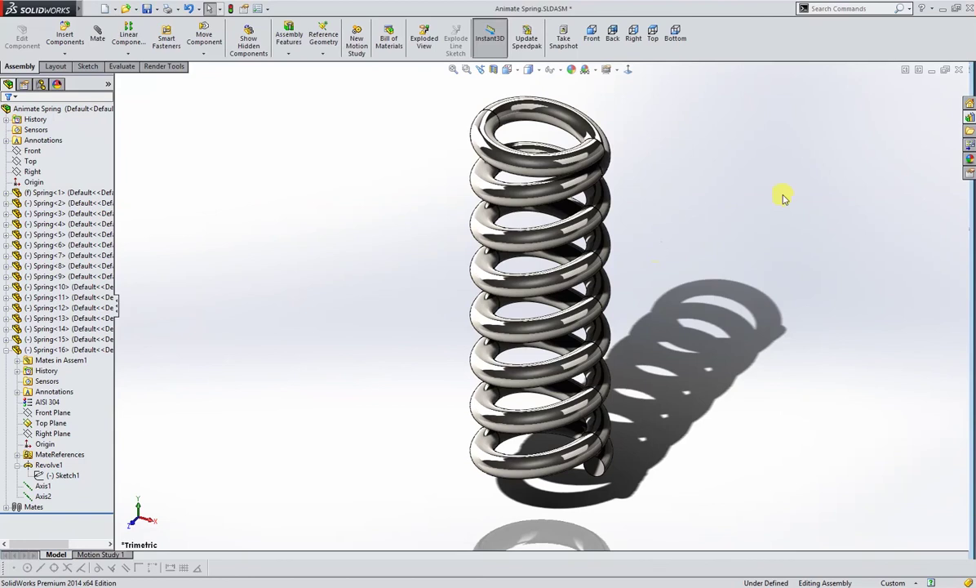